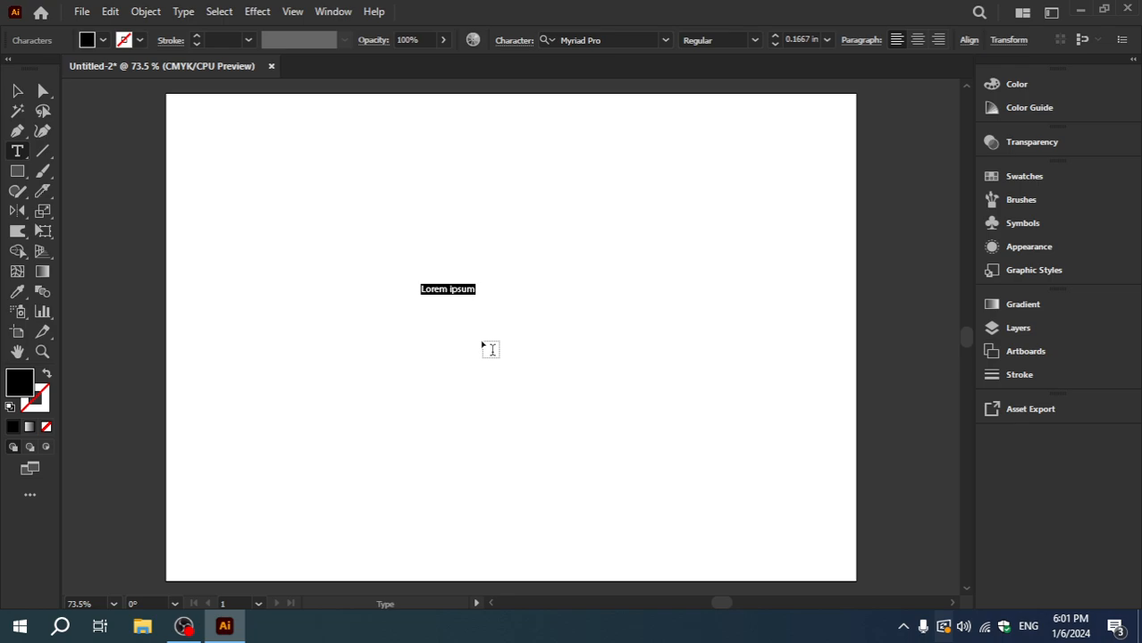
Step: Enter the text "D", enlarge it proportionally to about 4.68 in font size, and move it slightly toward the artboard's center
type("D")
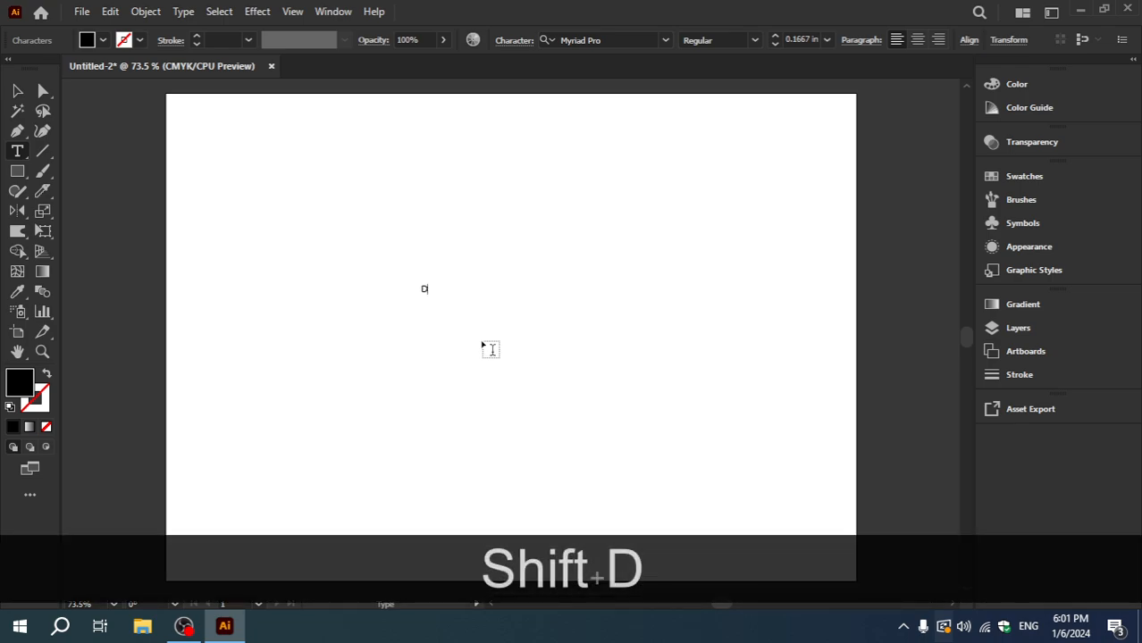
left_click(21, 92)
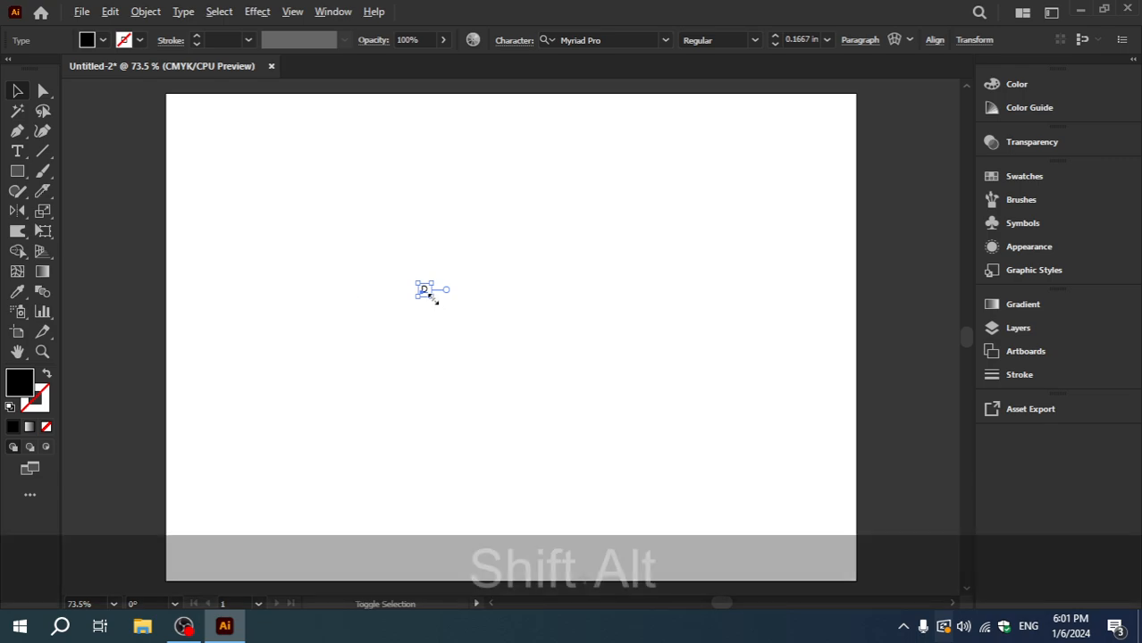
left_click_drag(433, 298, 749, 480)
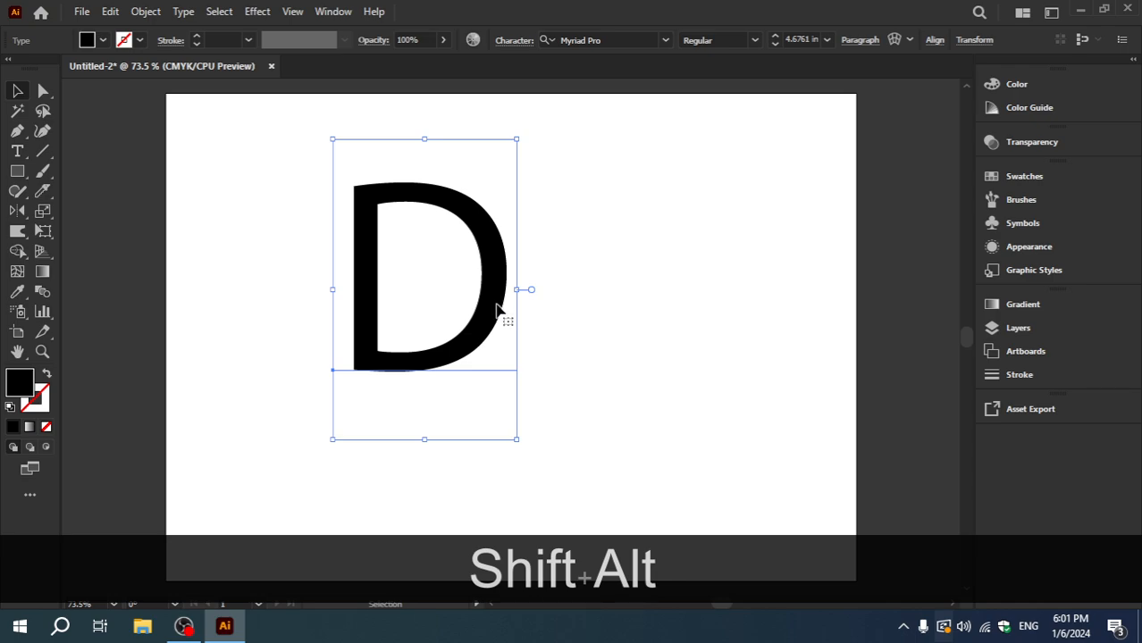
left_click_drag(496, 306, 517, 324)
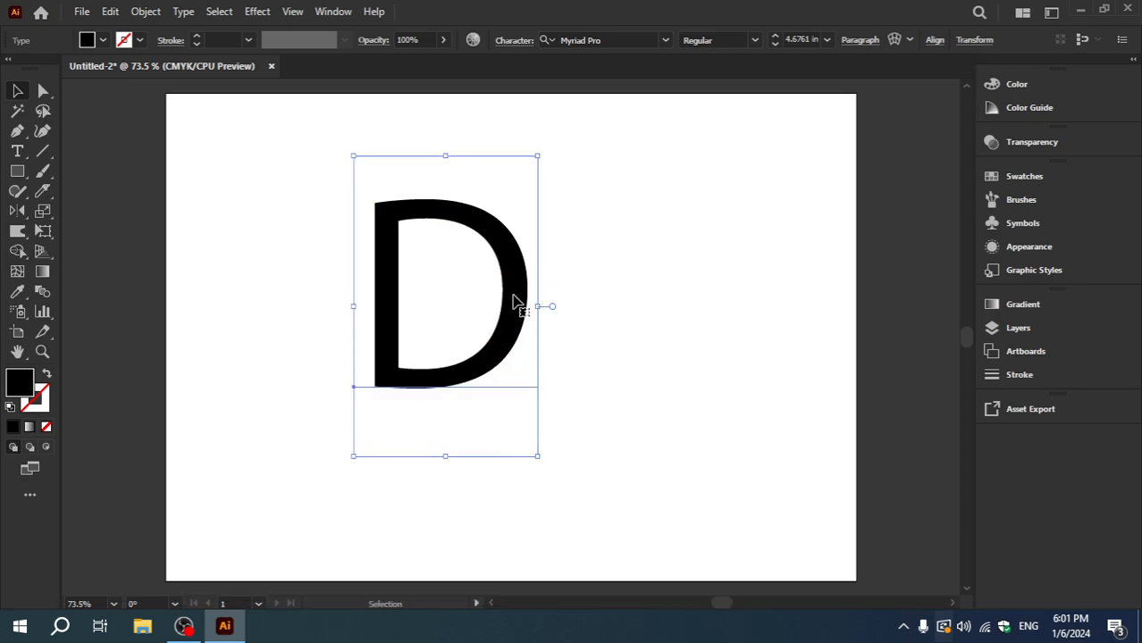
Step: Set the letter D's font to Arial Bold
left_click(579, 39)
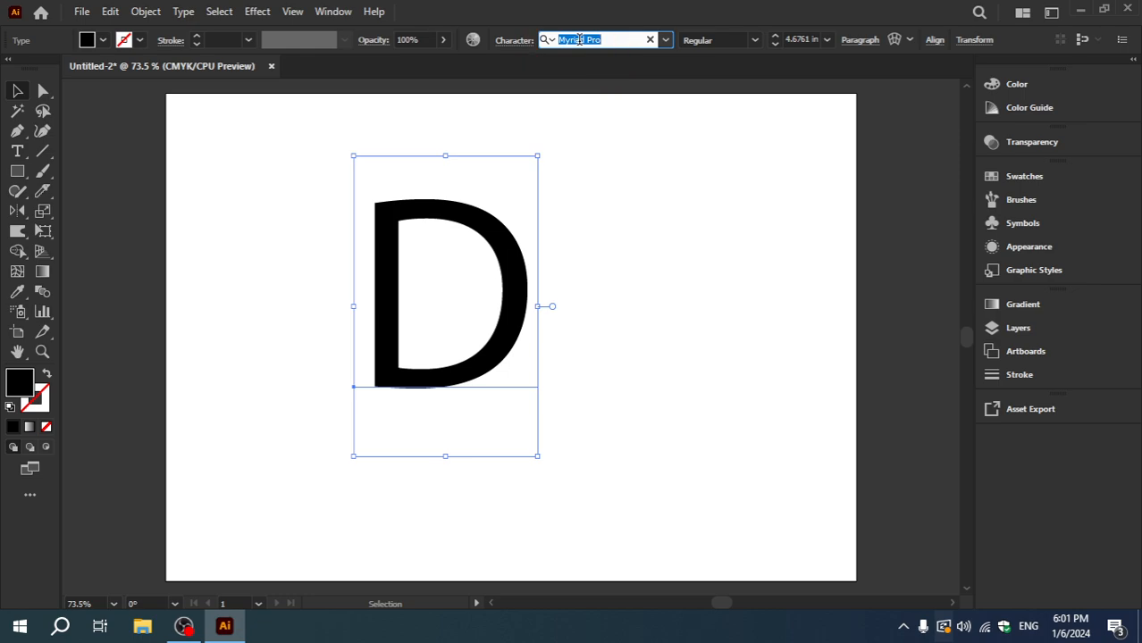
type("arial")
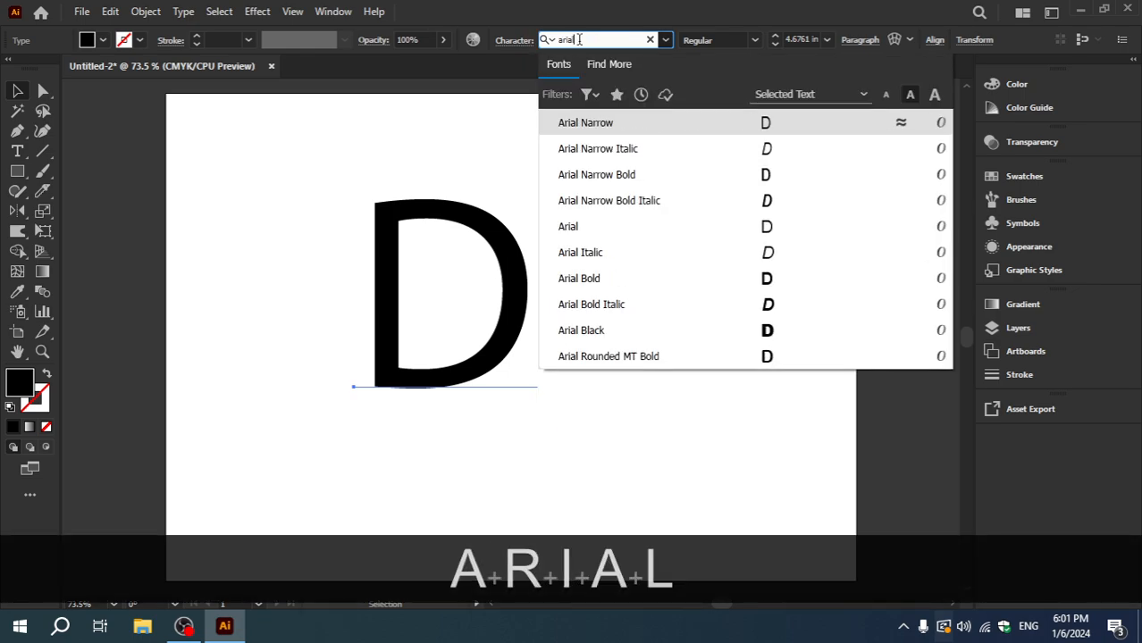
left_click(594, 278)
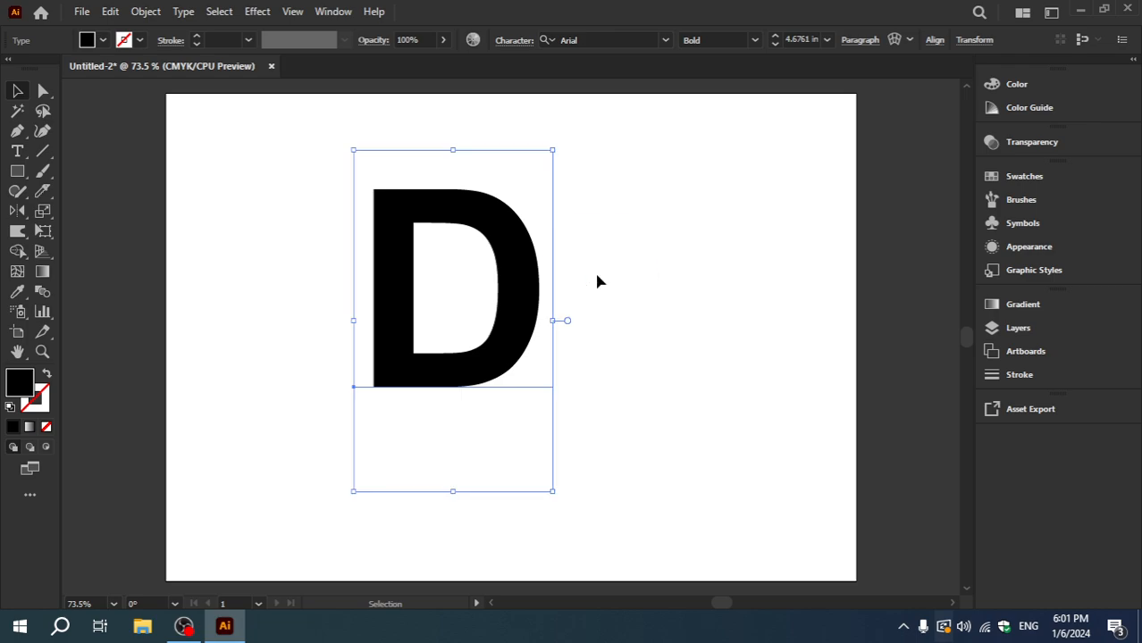
Step: Convert the D to outlines, then enlarge it proportionally and reposition it near the middle of the artboard
right_click(526, 264)
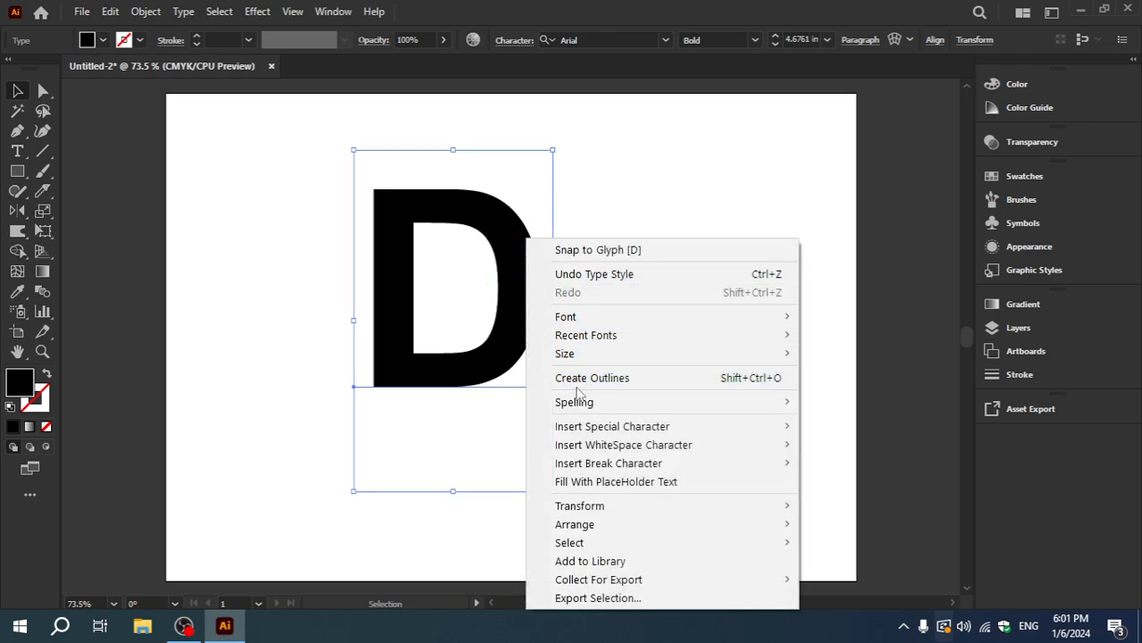
left_click(627, 386)
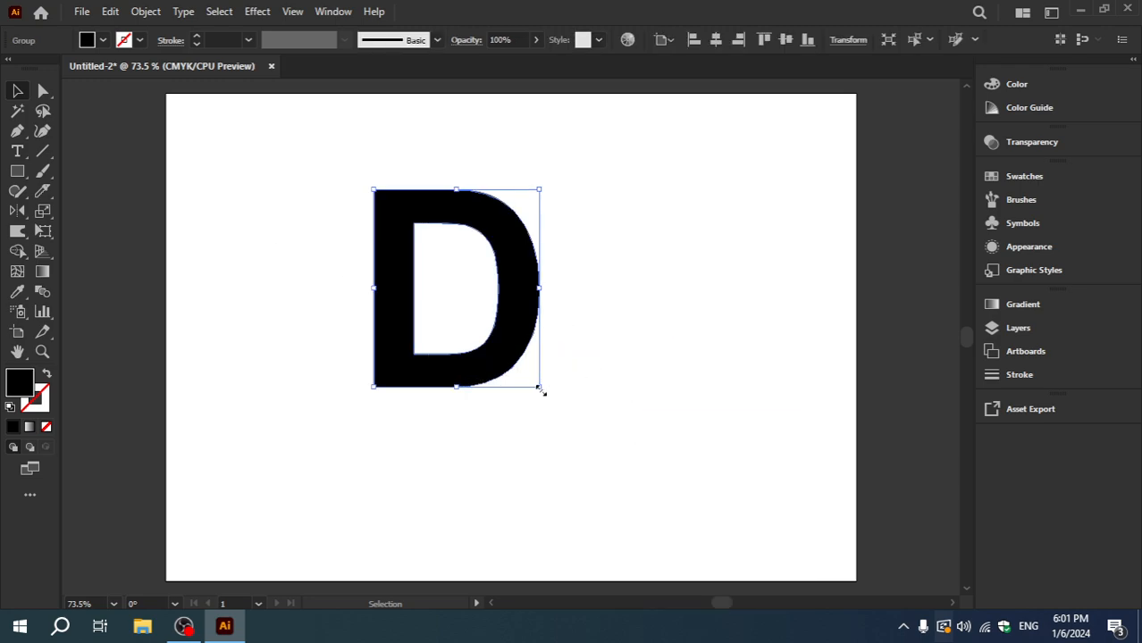
left_click_drag(542, 391, 640, 456)
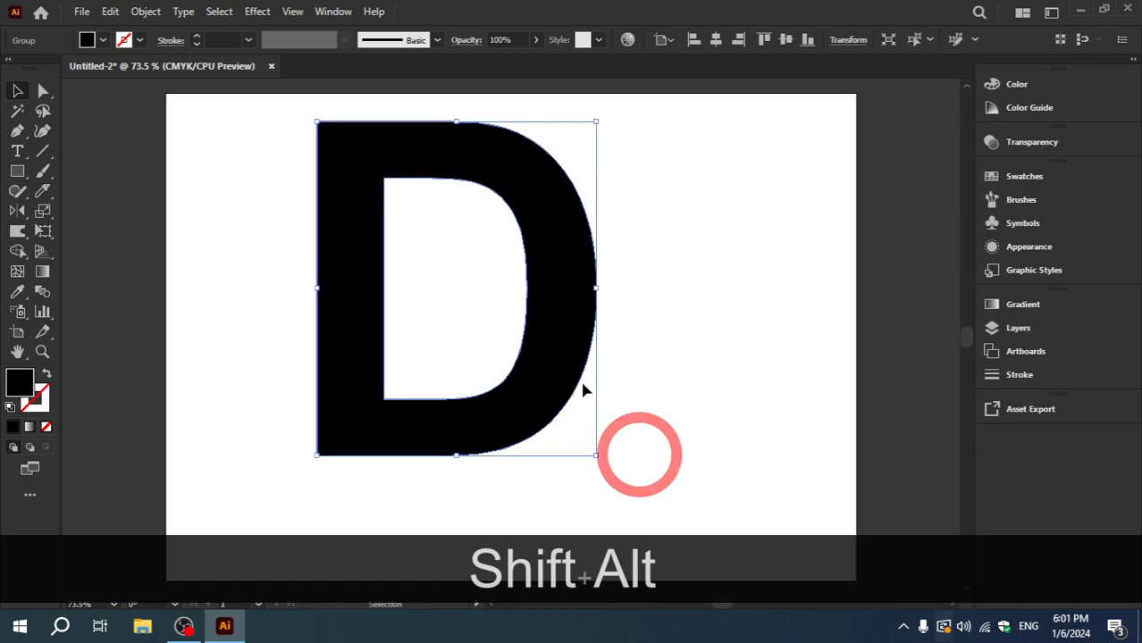
left_click_drag(566, 368, 617, 395)
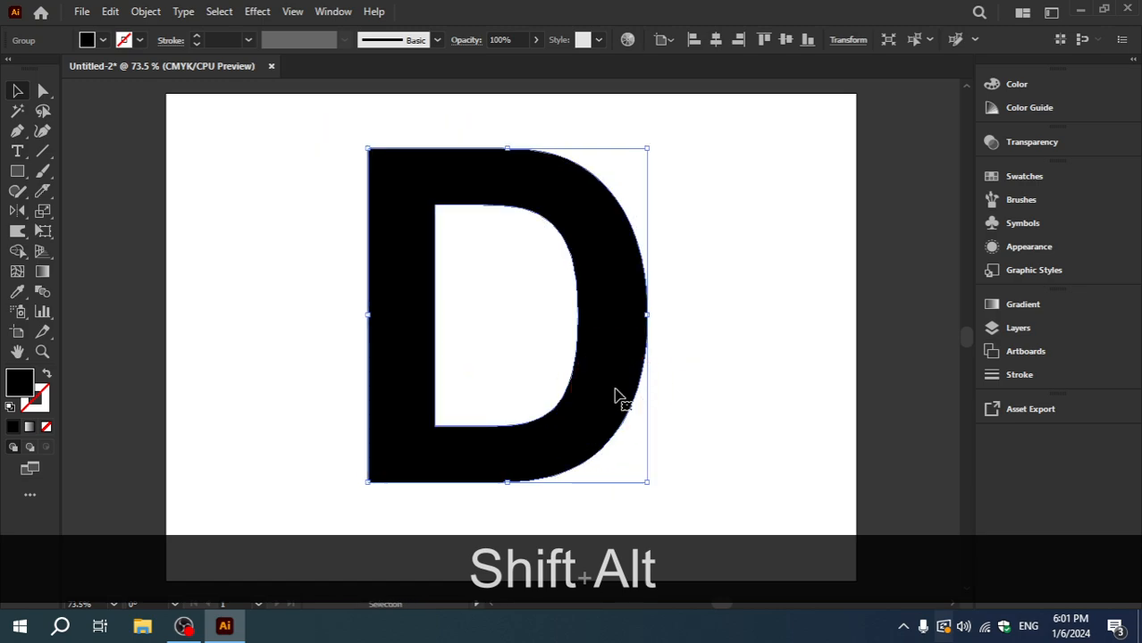
left_click(696, 389)
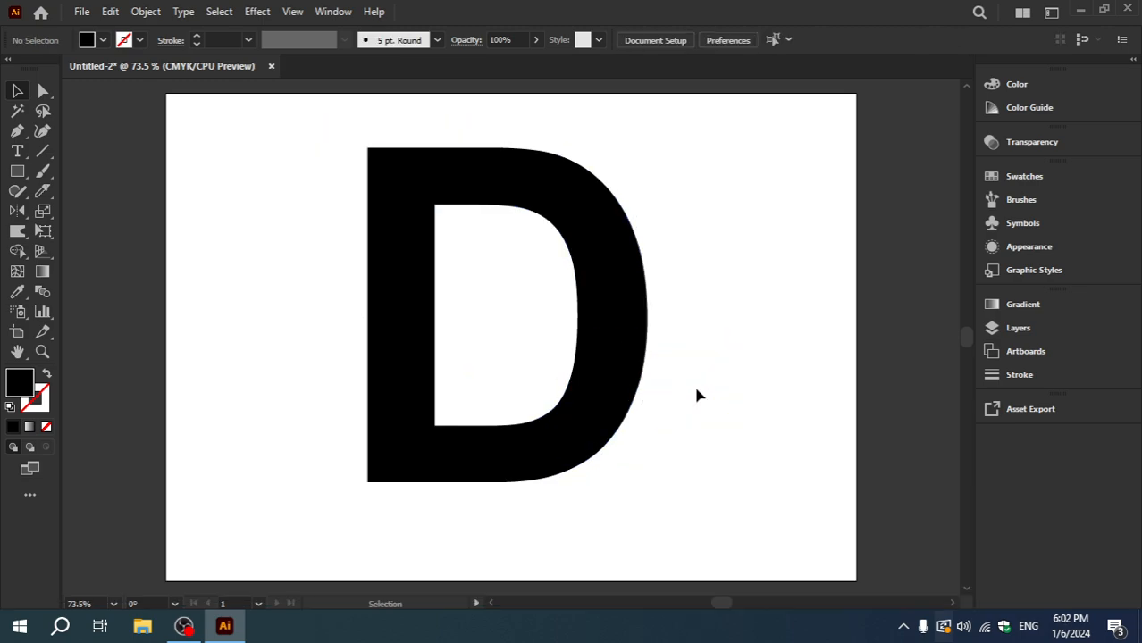
Step: Cut the D with the Knife along a straight diagonal from its top edge down through its right curve
left_click(579, 219)
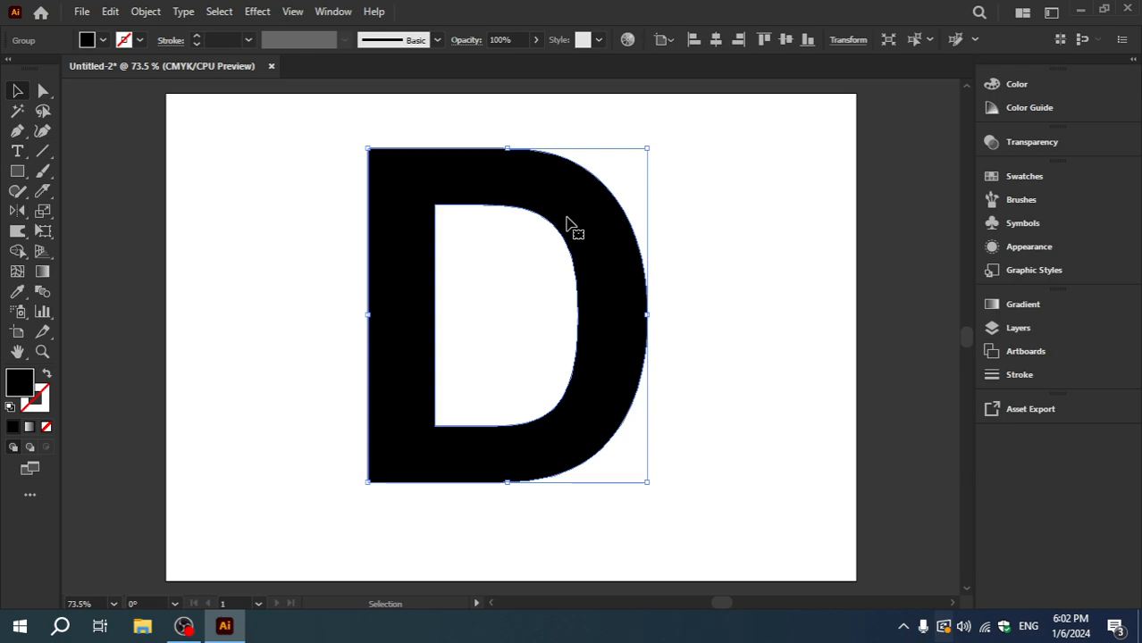
left_click(44, 191)
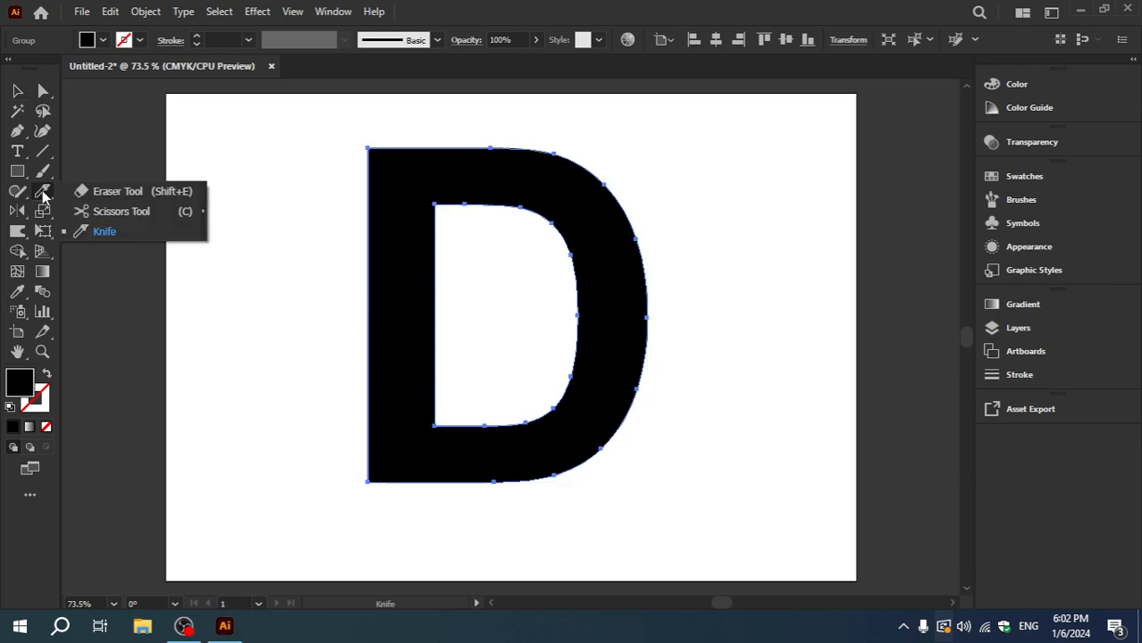
left_click(105, 232)
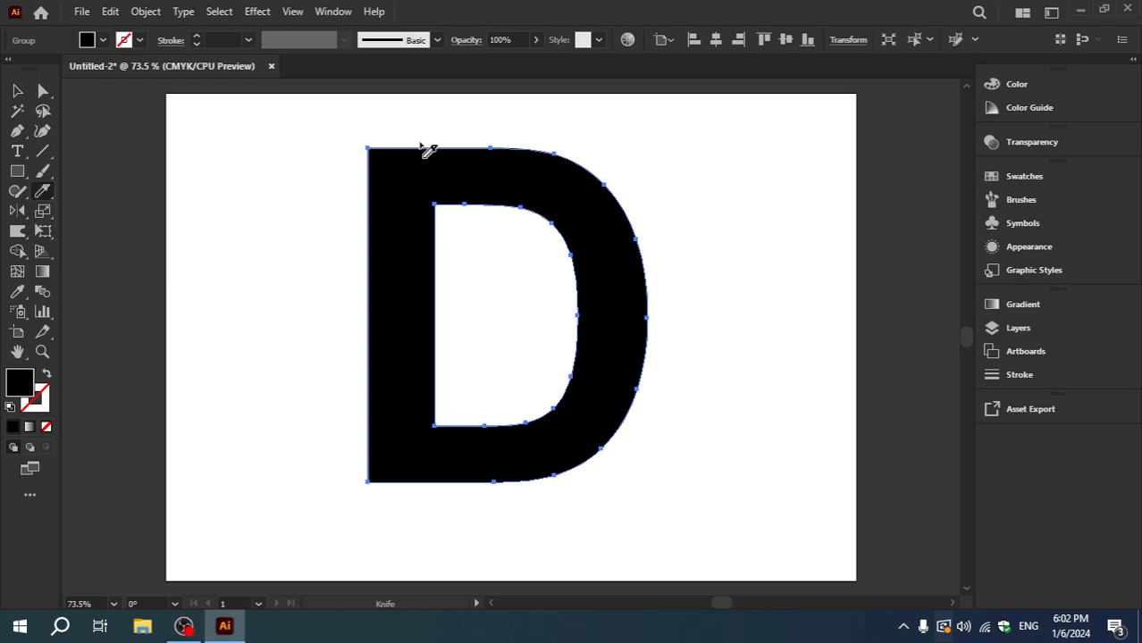
key("alt")
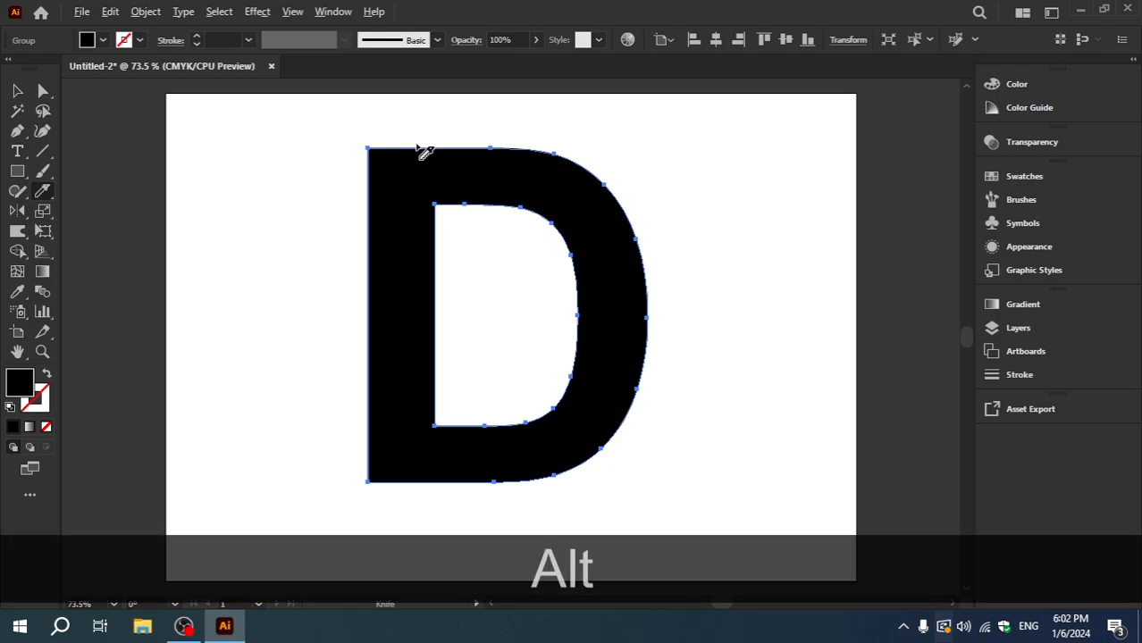
left_click_drag(417, 145, 826, 335)
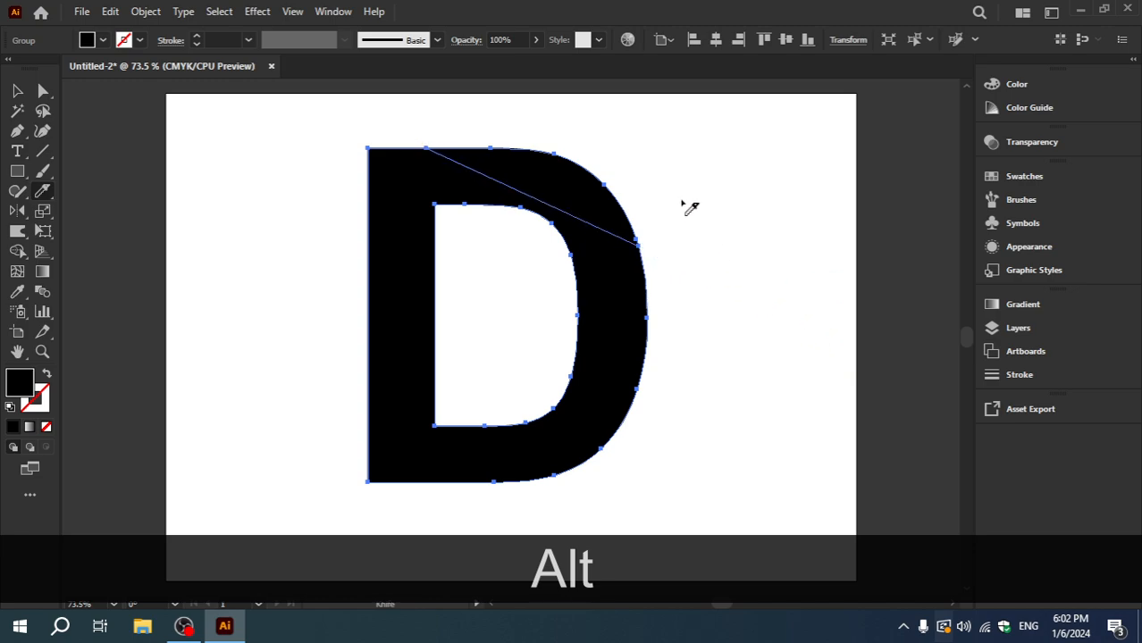
left_click(17, 90)
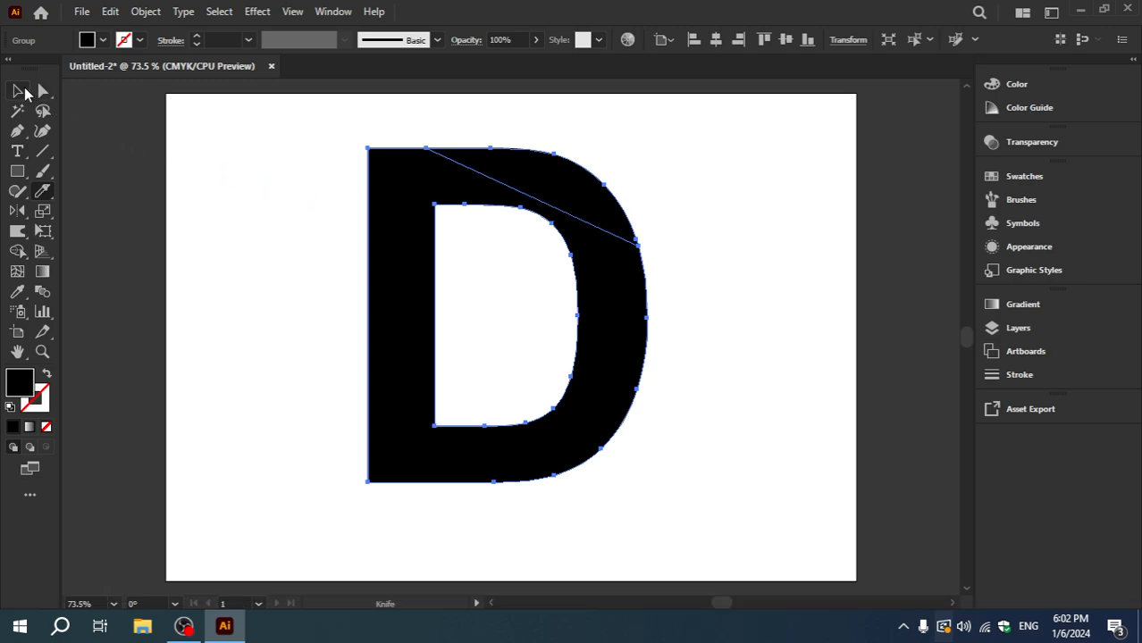
left_click(773, 225)
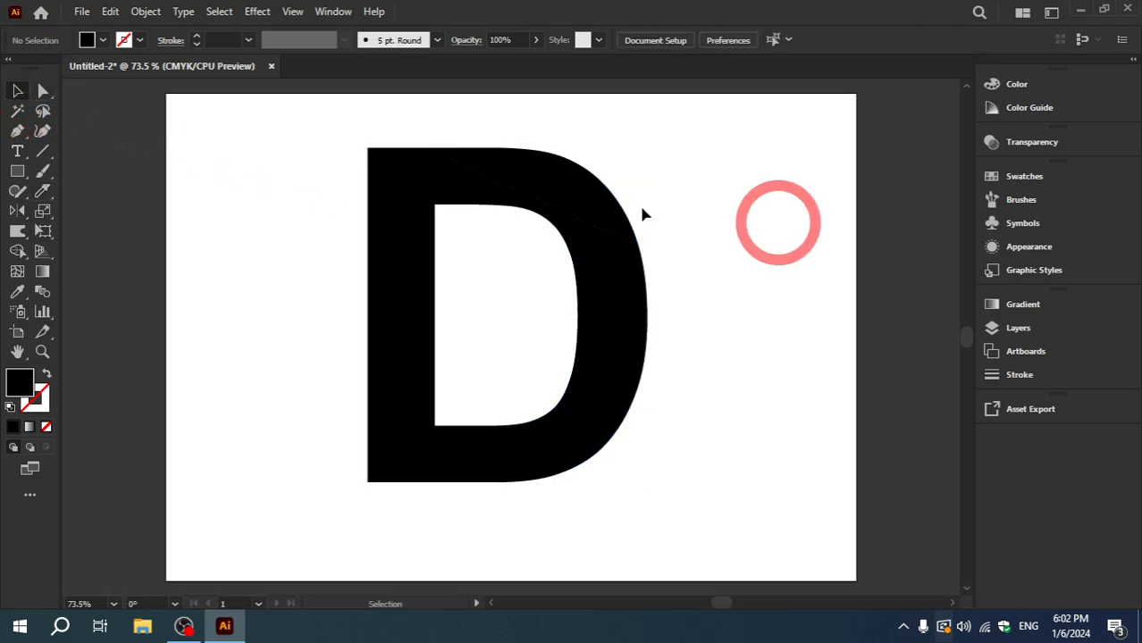
Step: Shift the cut D slightly up and to the right, and ungroup its pieces
left_click_drag(592, 190, 605, 176)
right_click(607, 173)
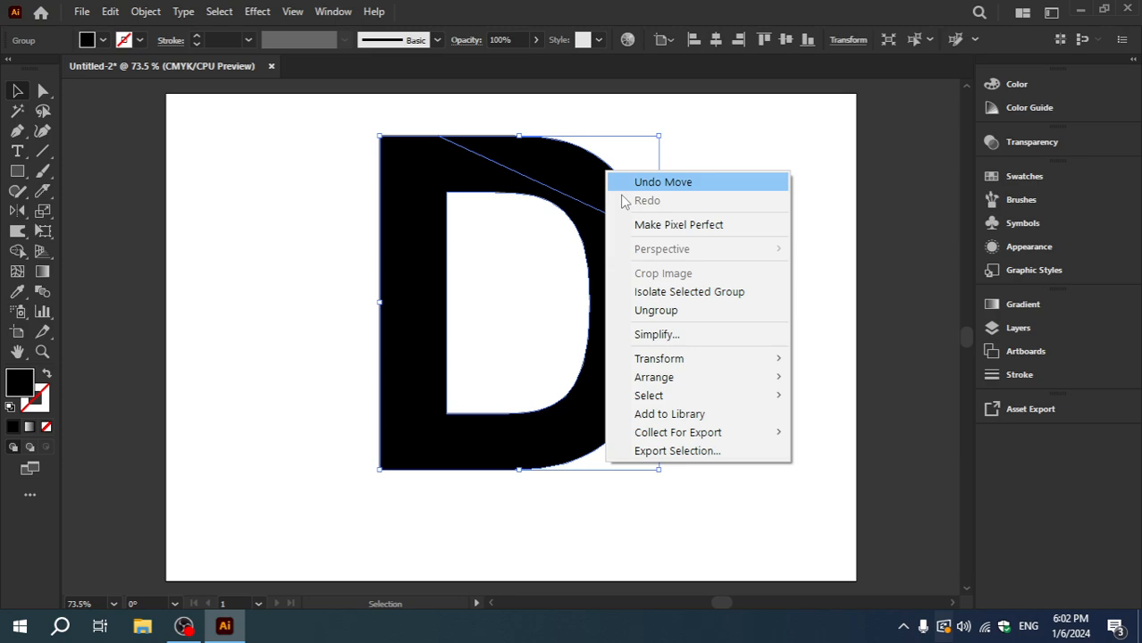
left_click(665, 311)
left_click(720, 271)
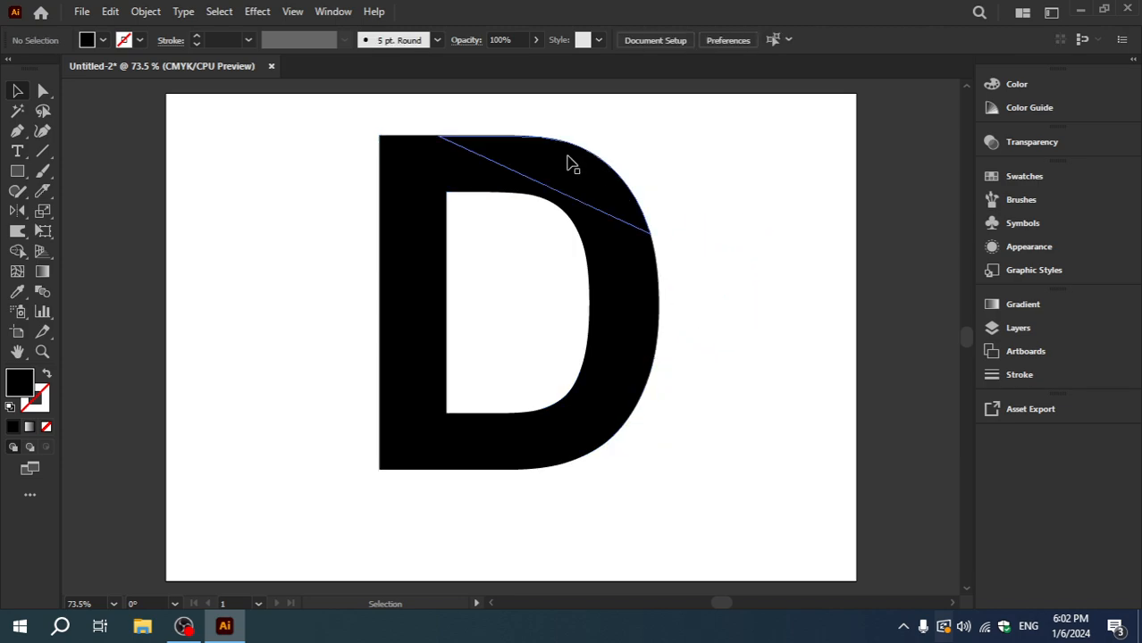
left_click(586, 143)
left_click(764, 176)
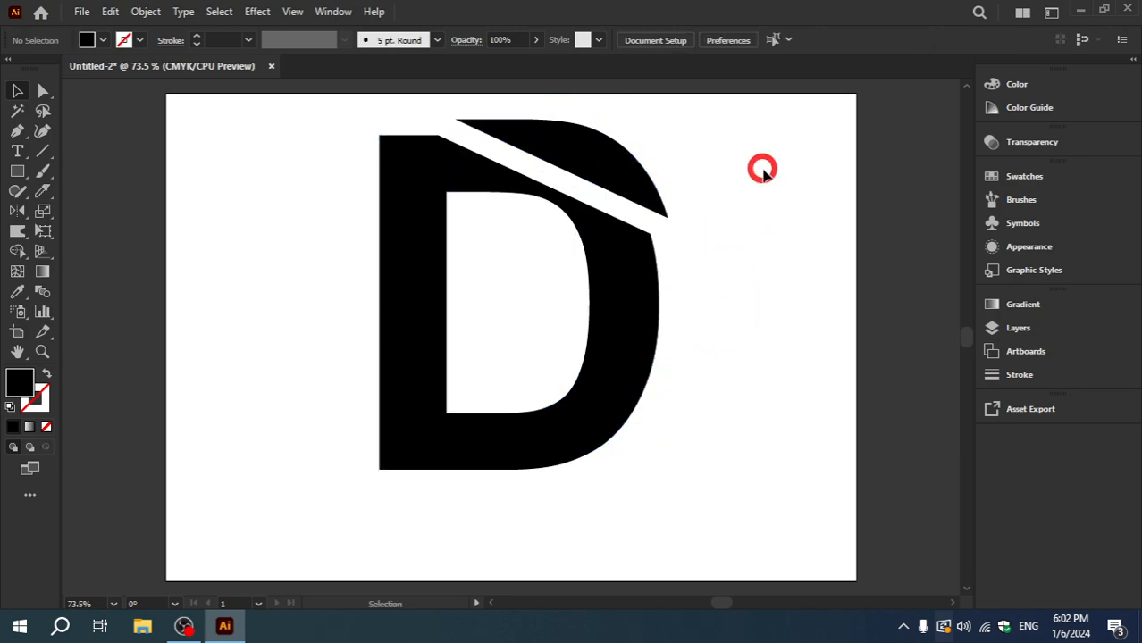
key("ctrl+z")
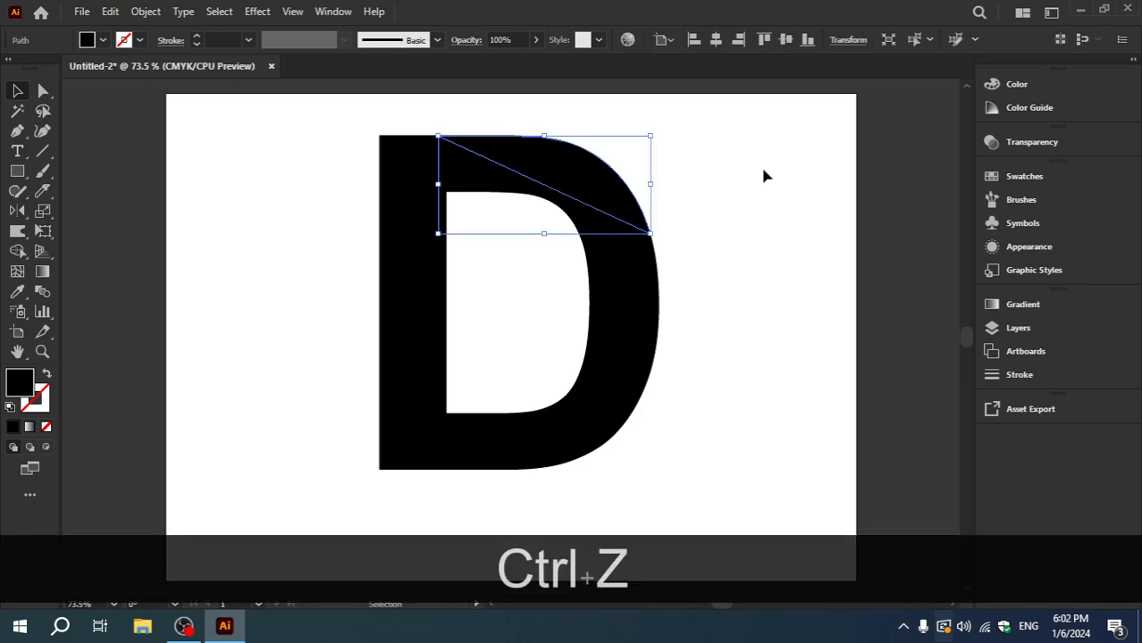
Step: Reflect the D's upper-right cut piece across its diagonal cut line so it folds inward over the letter
left_click(701, 177)
left_click(572, 165)
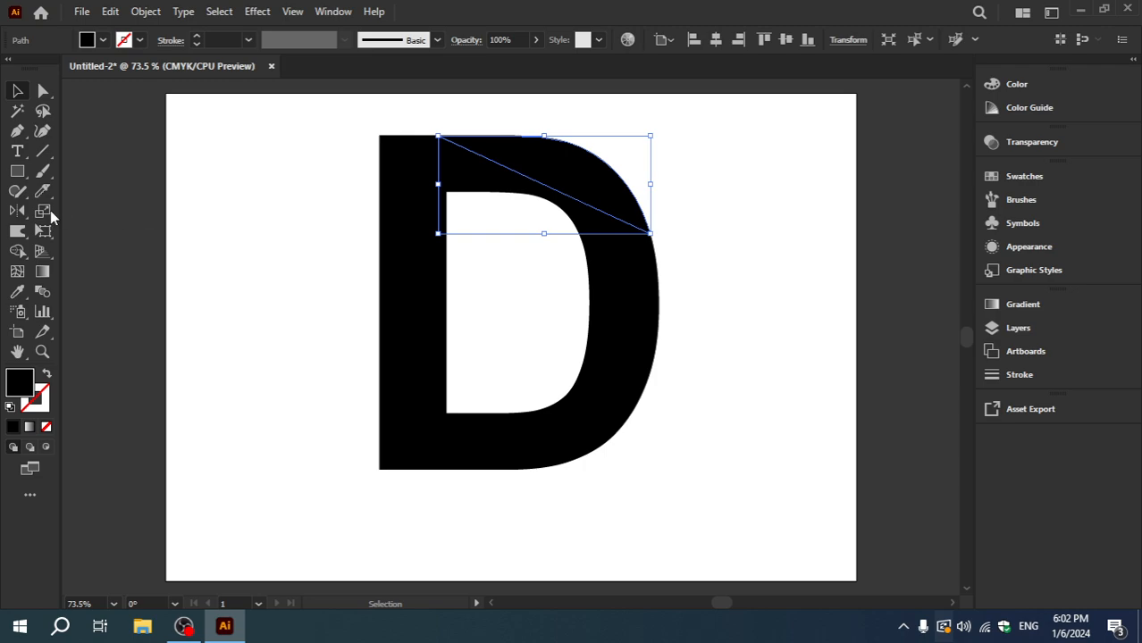
left_click_drag(17, 211, 92, 232)
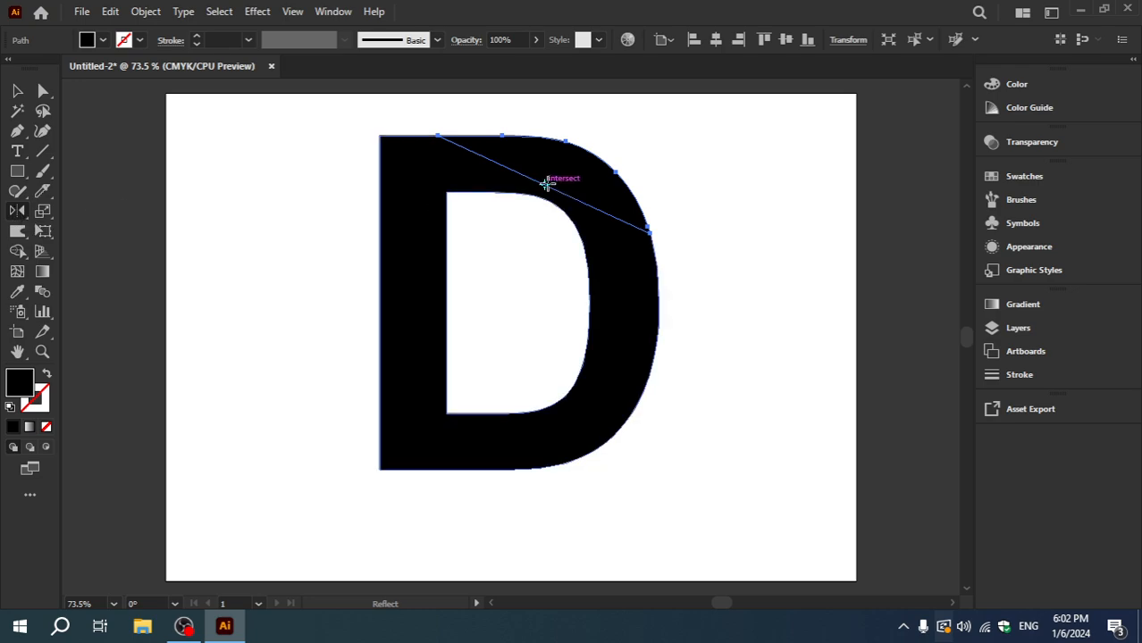
left_click(546, 183)
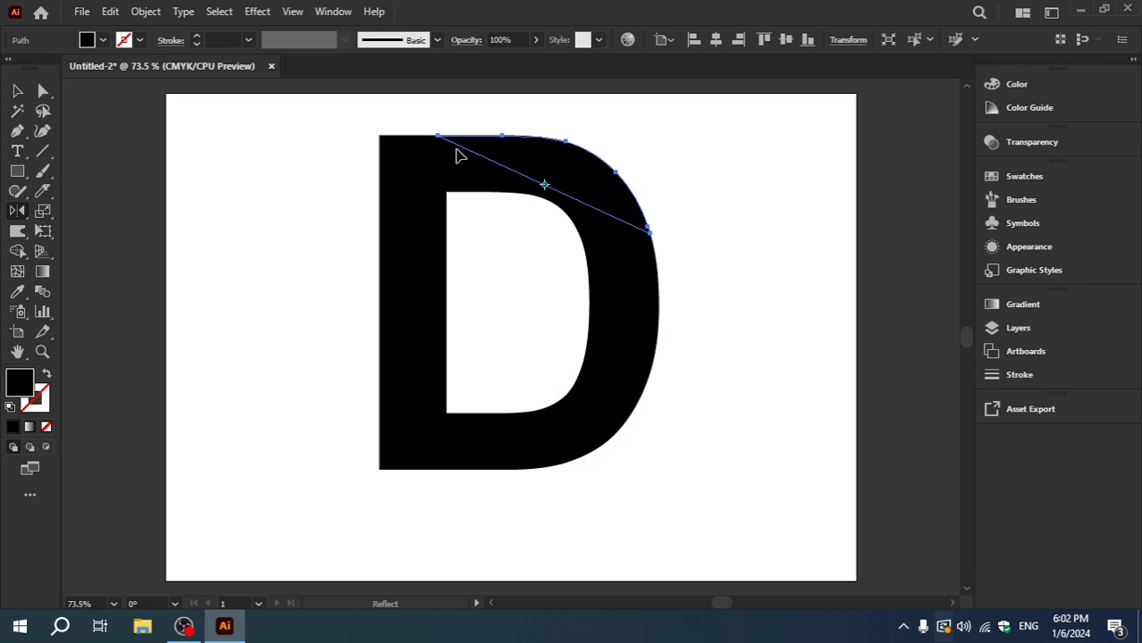
left_click(438, 138)
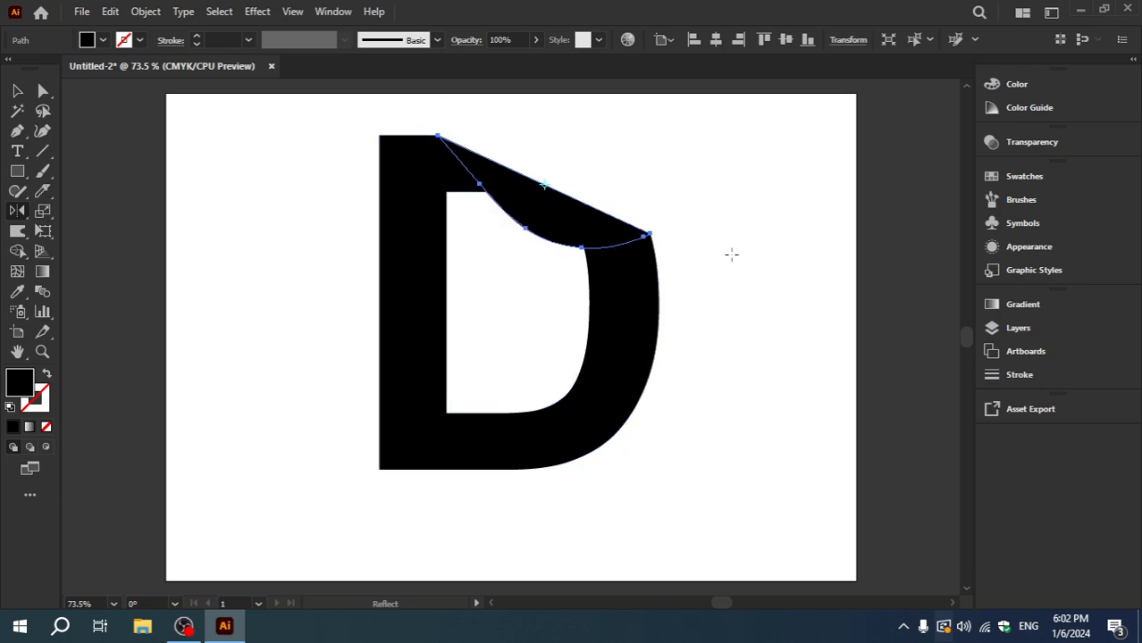
left_click(18, 90)
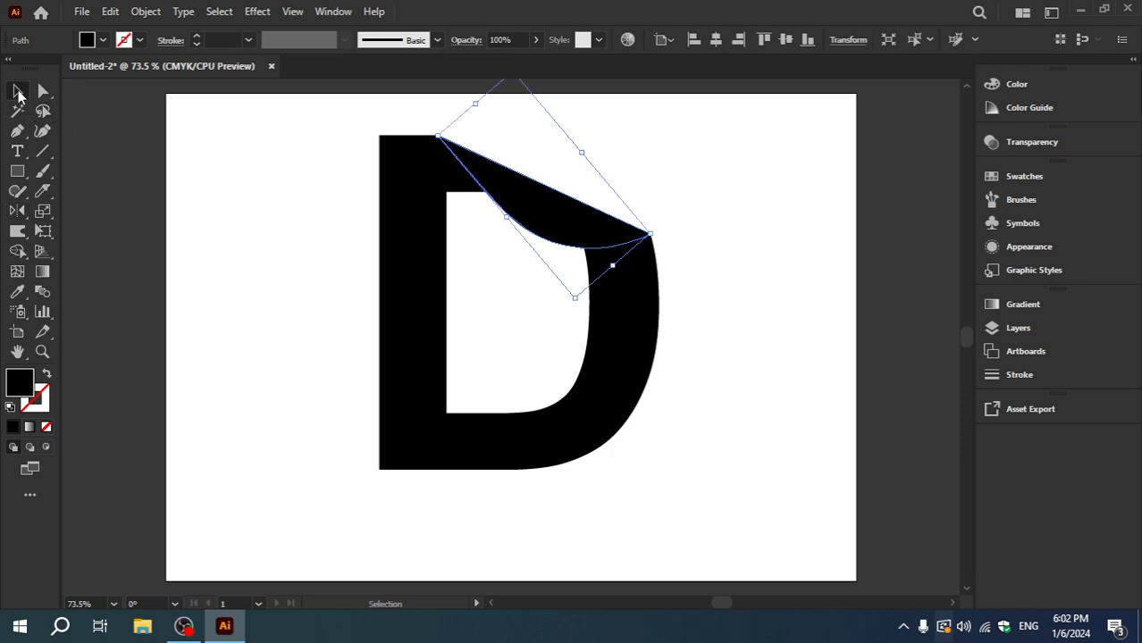
Step: Fill the folded piece with a white-to-black linear gradient and bring it to the front
left_click(996, 306)
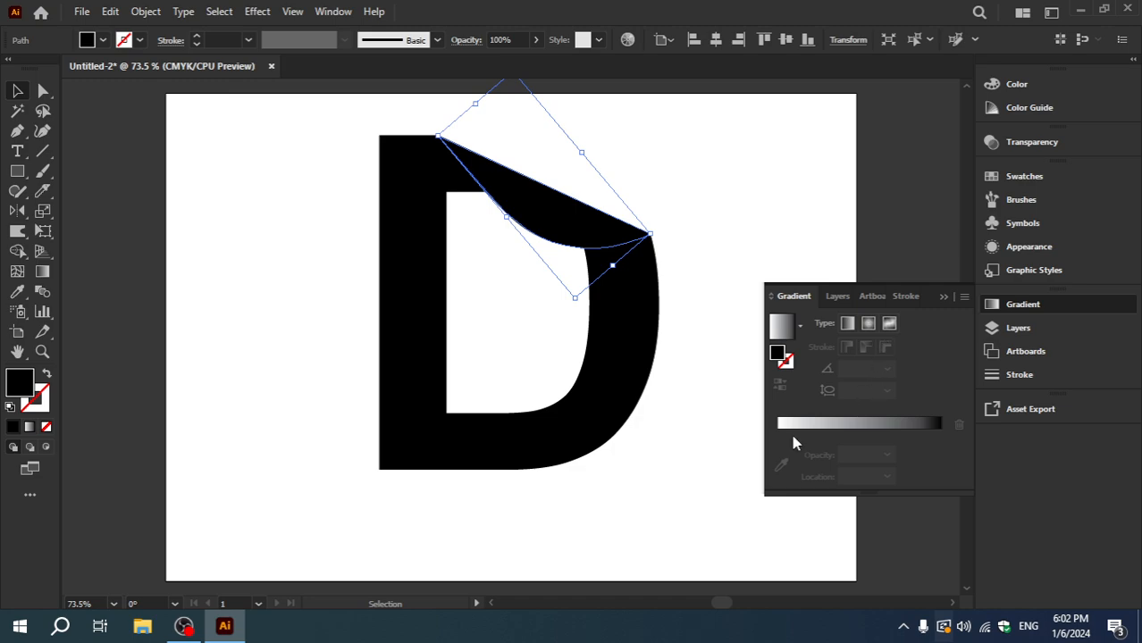
left_click(809, 425)
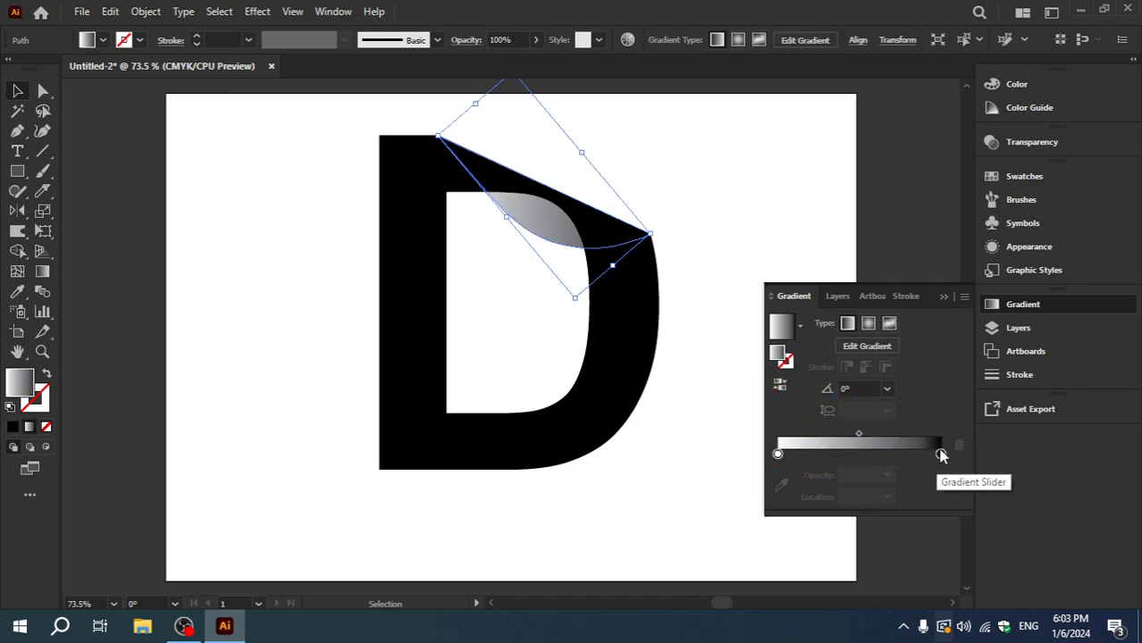
right_click(546, 191)
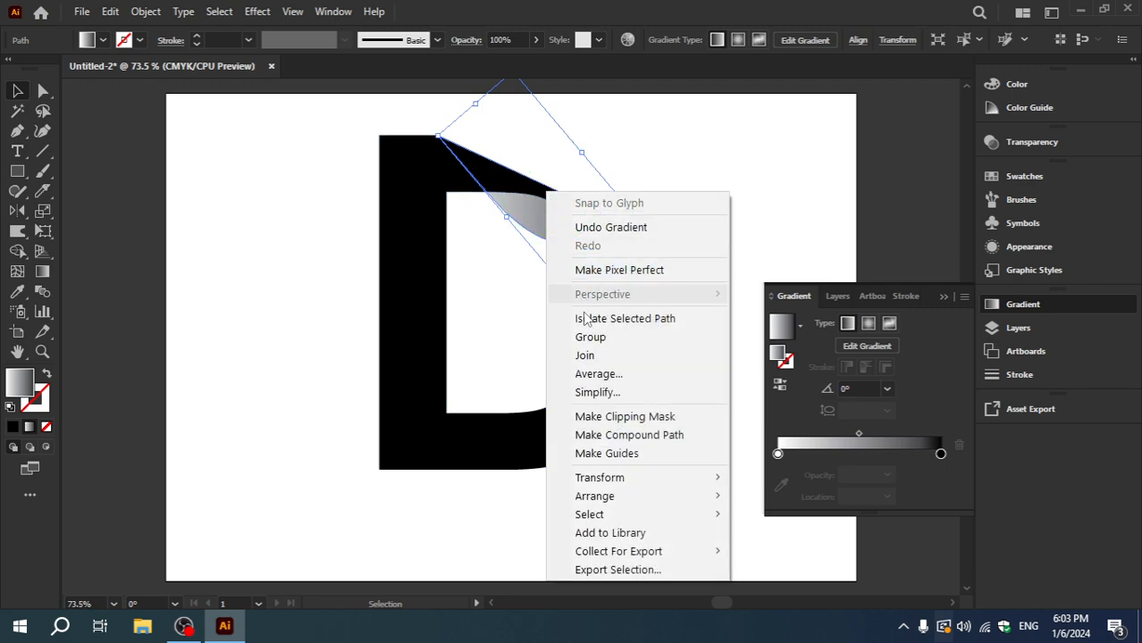
mouse_move(645, 498)
left_click(749, 499)
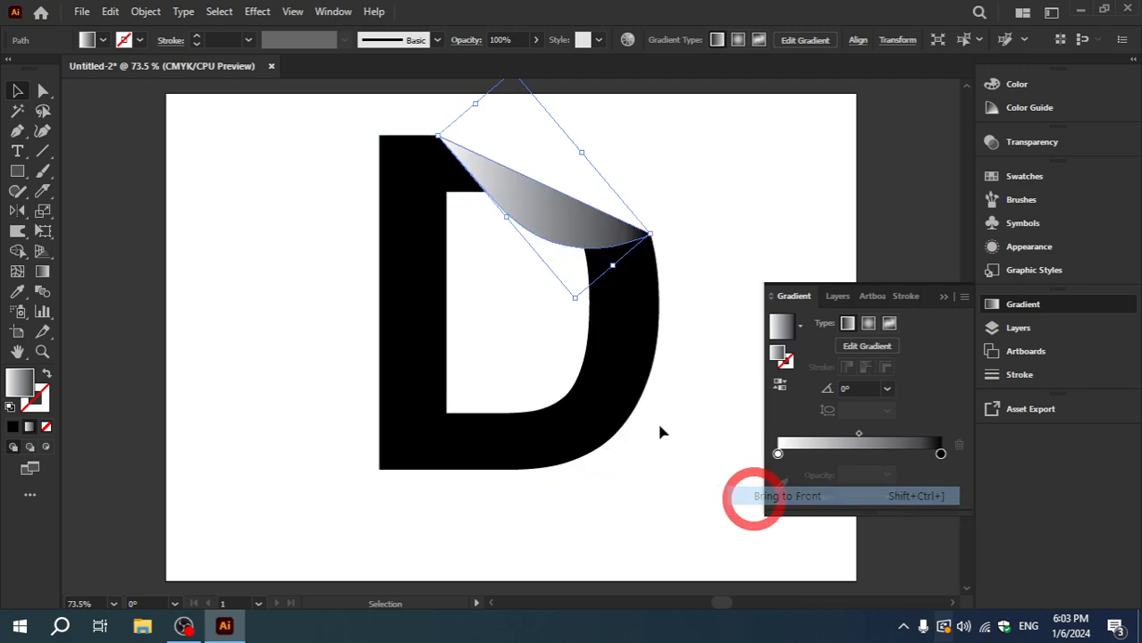
Step: Recolor the folded piece's gradient with magenta at the 0% stop and orange at the 100% stop
left_click(940, 454)
double_click(940, 454)
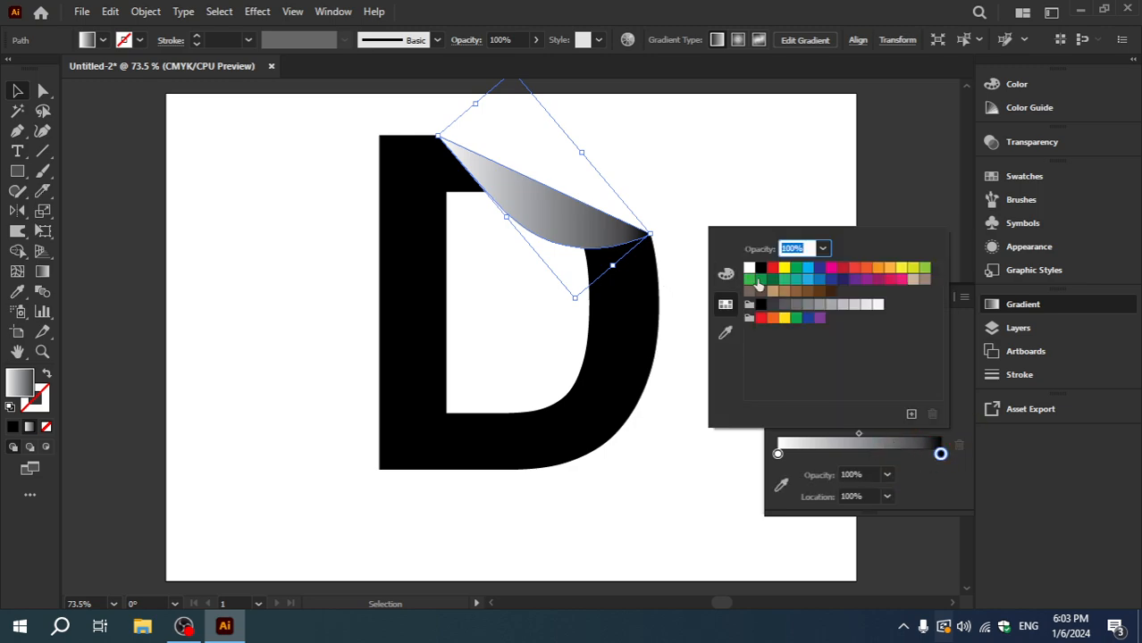
left_click(856, 270)
left_click(875, 270)
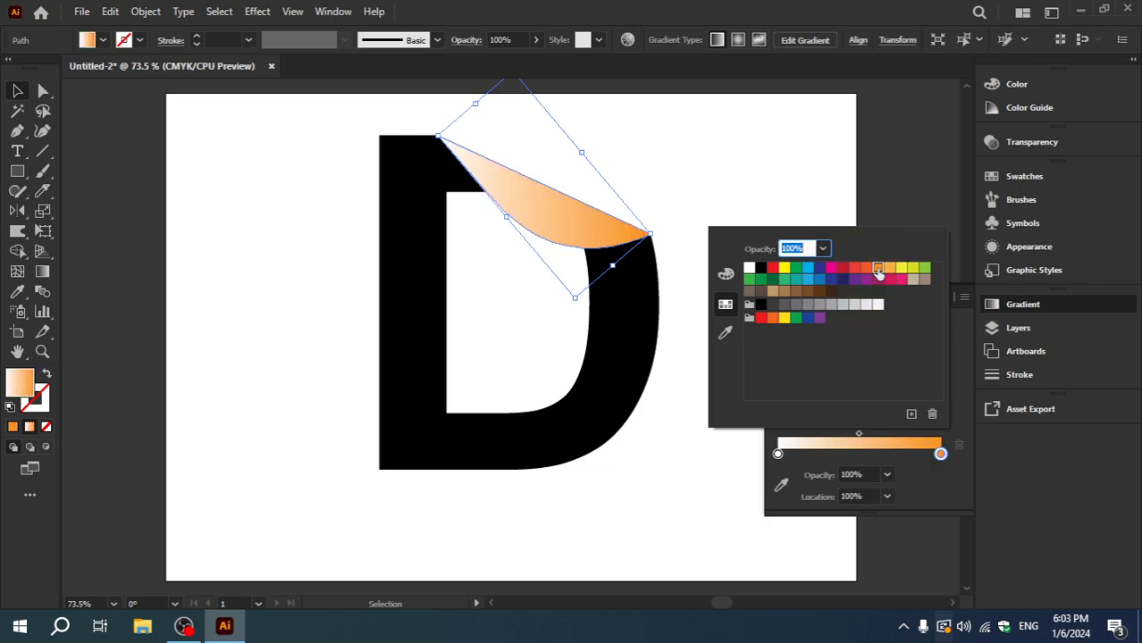
left_click(778, 455)
left_click(833, 270)
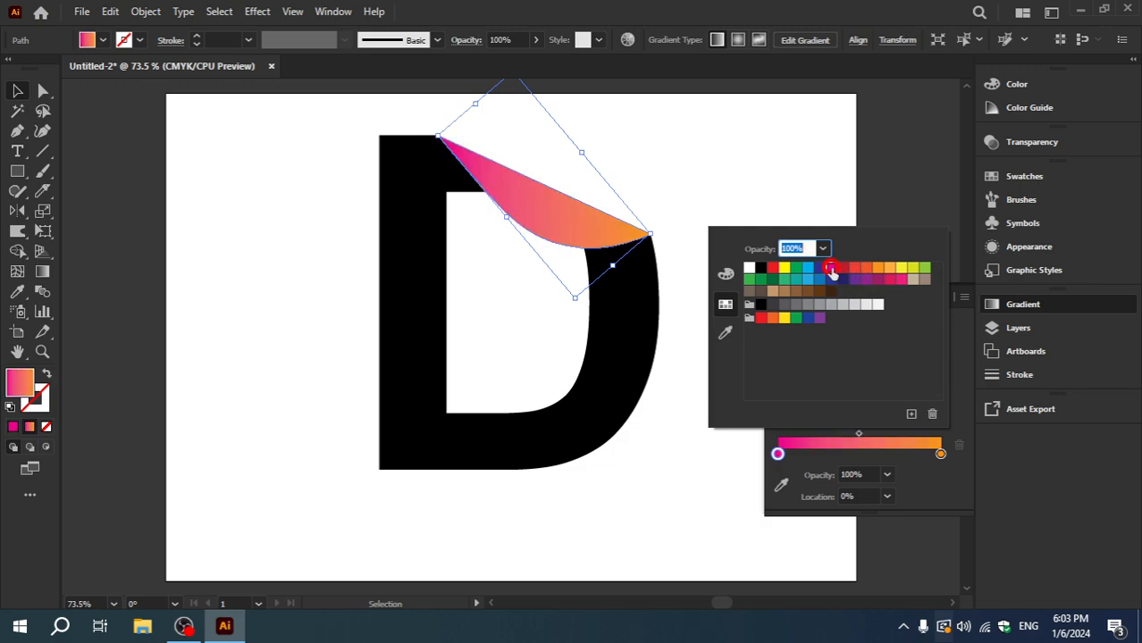
Step: Recolor the folded piece's gradient with light orange (C=0 M=35 Y=85 K=0) at the 0% stop and dark red at the 100% stop
left_click(891, 269)
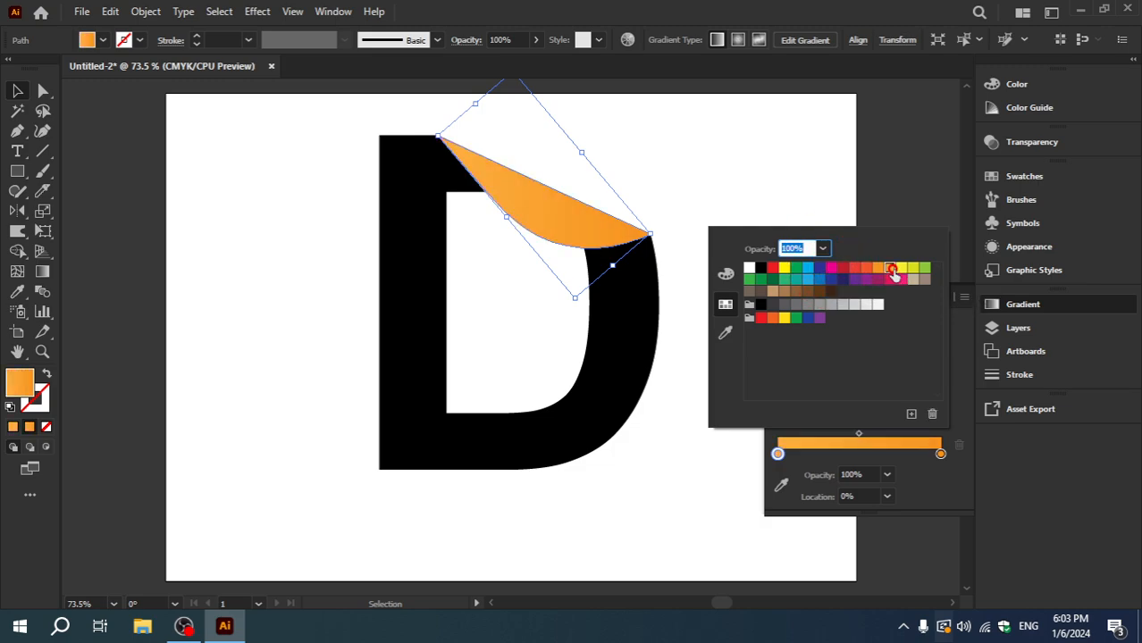
double_click(940, 454)
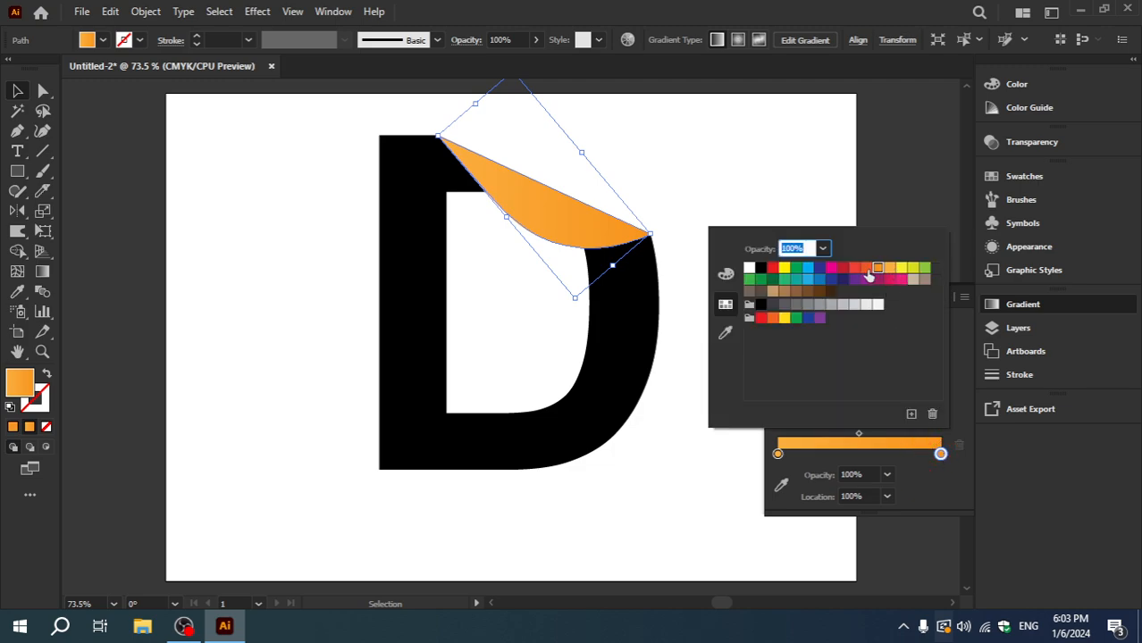
left_click(855, 268)
left_click(912, 268)
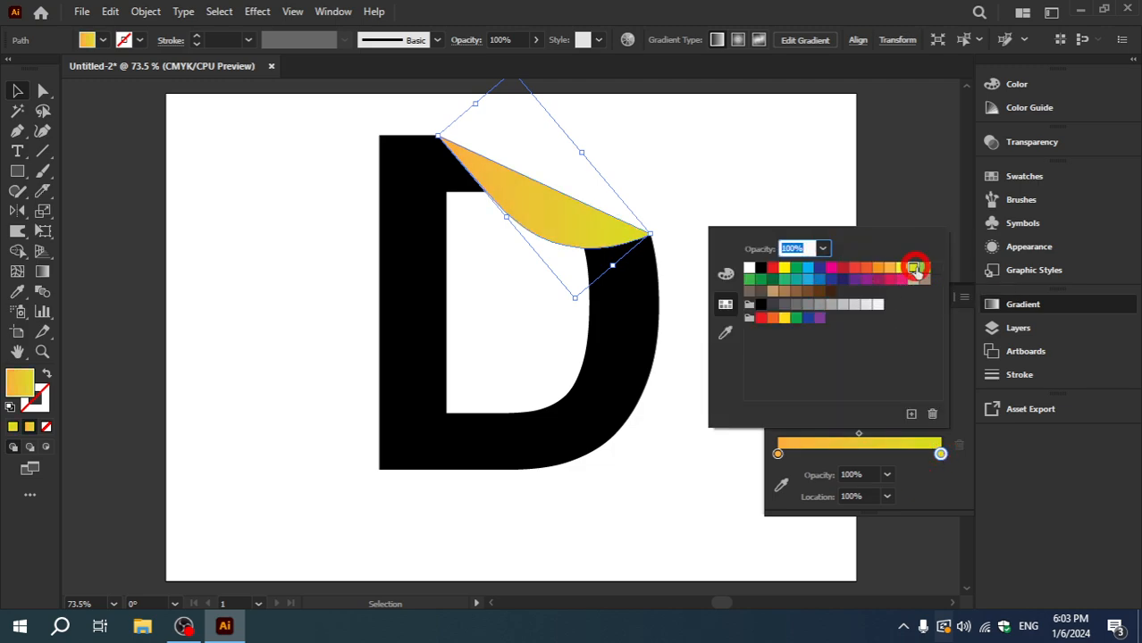
left_click(889, 269)
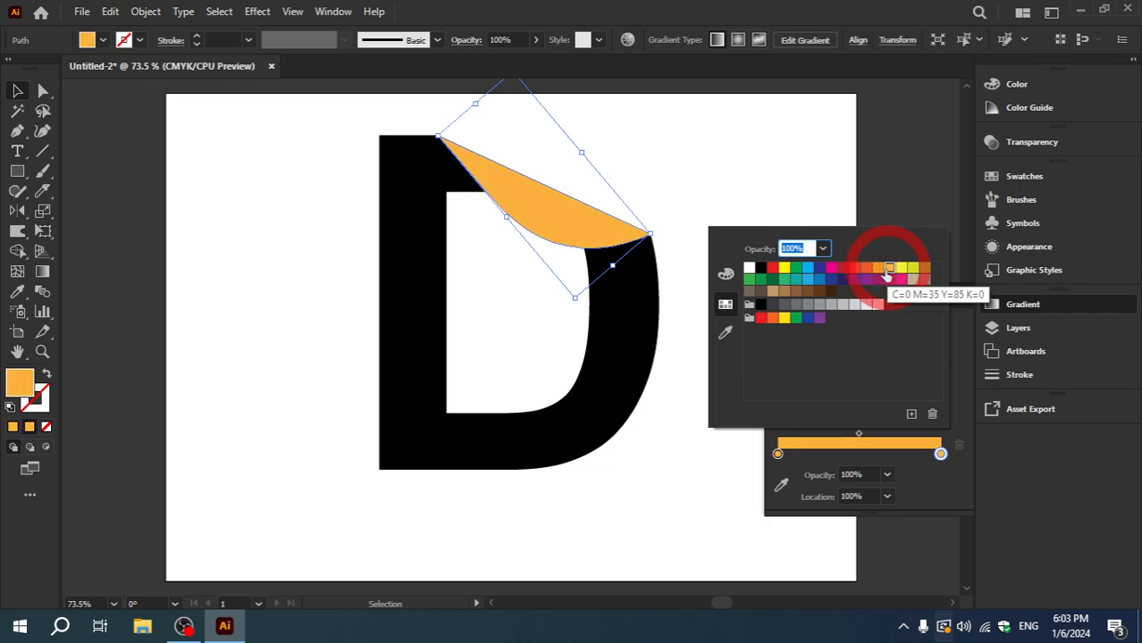
left_click(845, 270)
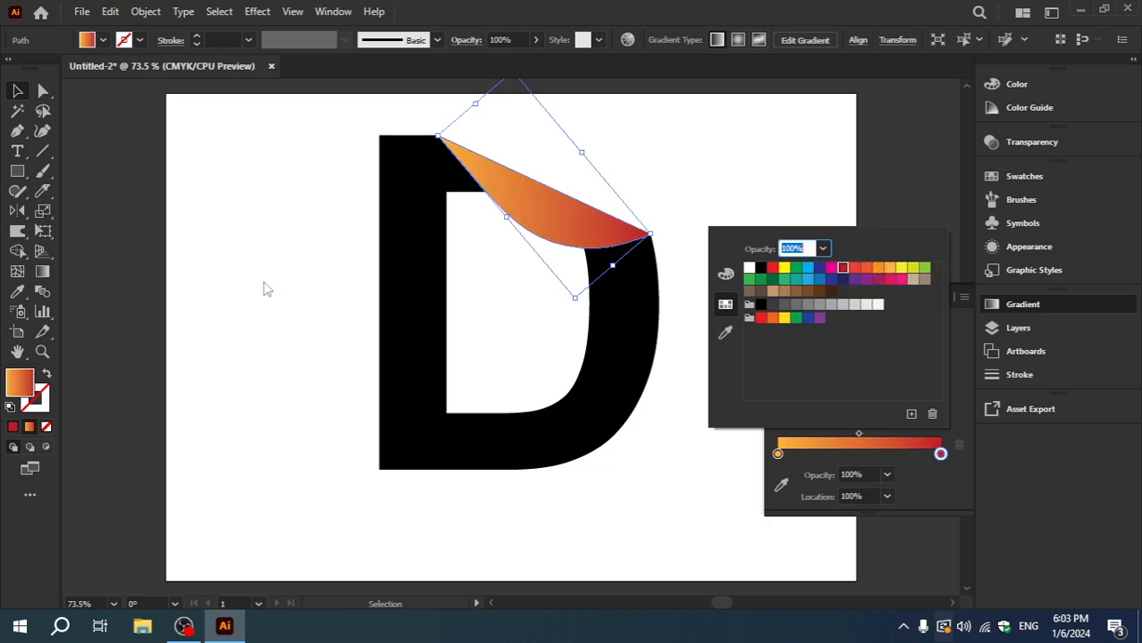
Step: Redirect the folded piece's gradient at about -134° so orange starts at the fold line and red ends at its curved lower-left edge
left_click(45, 275)
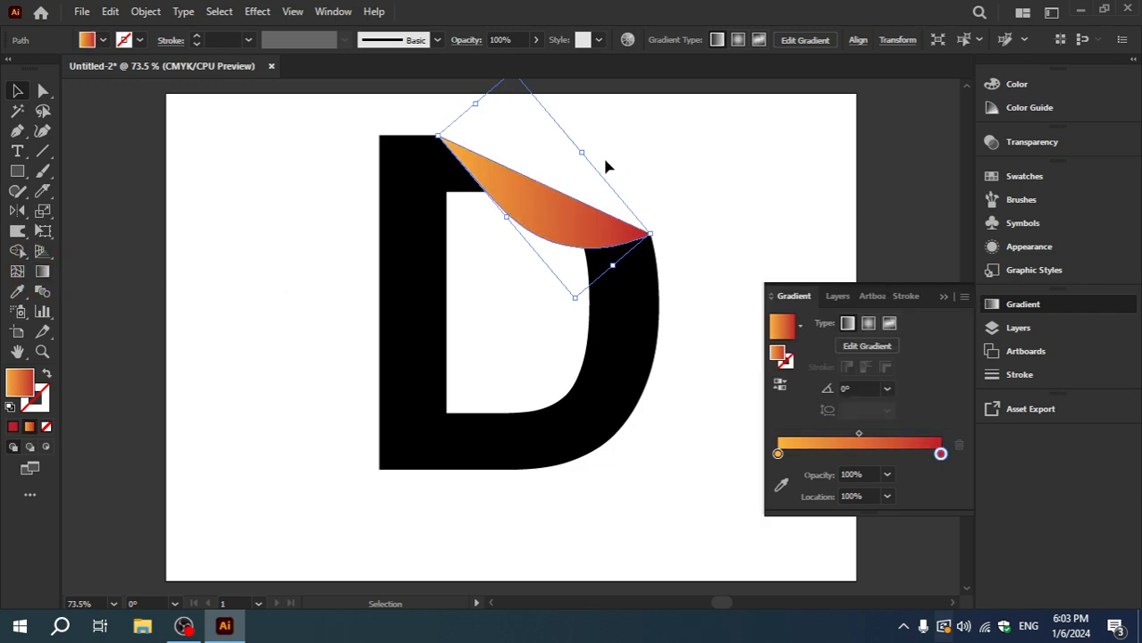
left_click(42, 273)
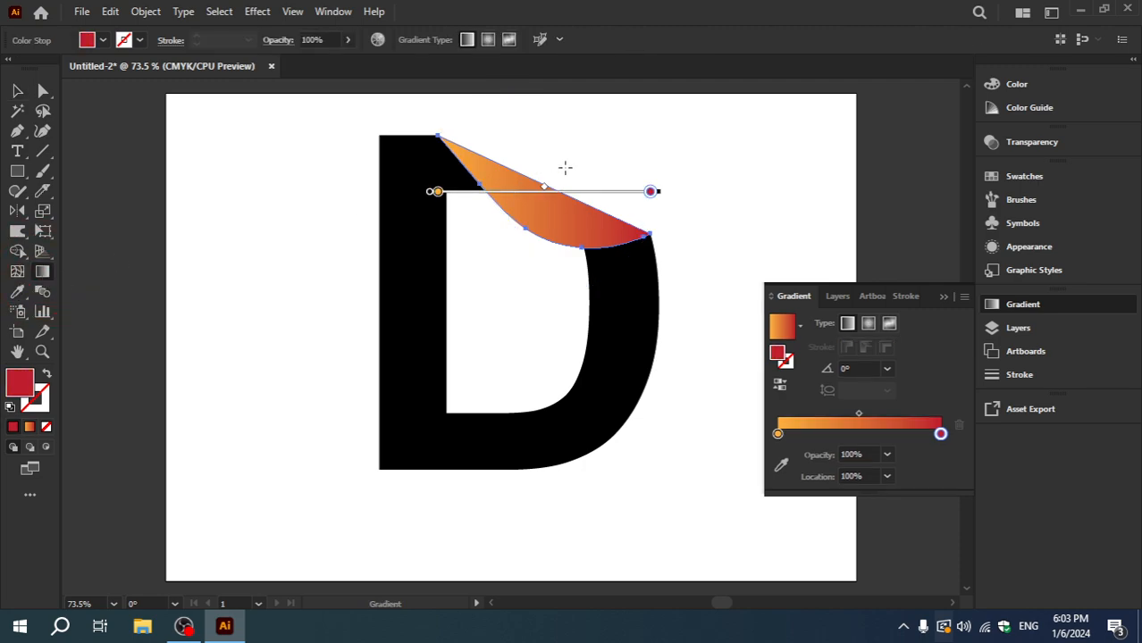
left_click_drag(582, 168, 533, 217)
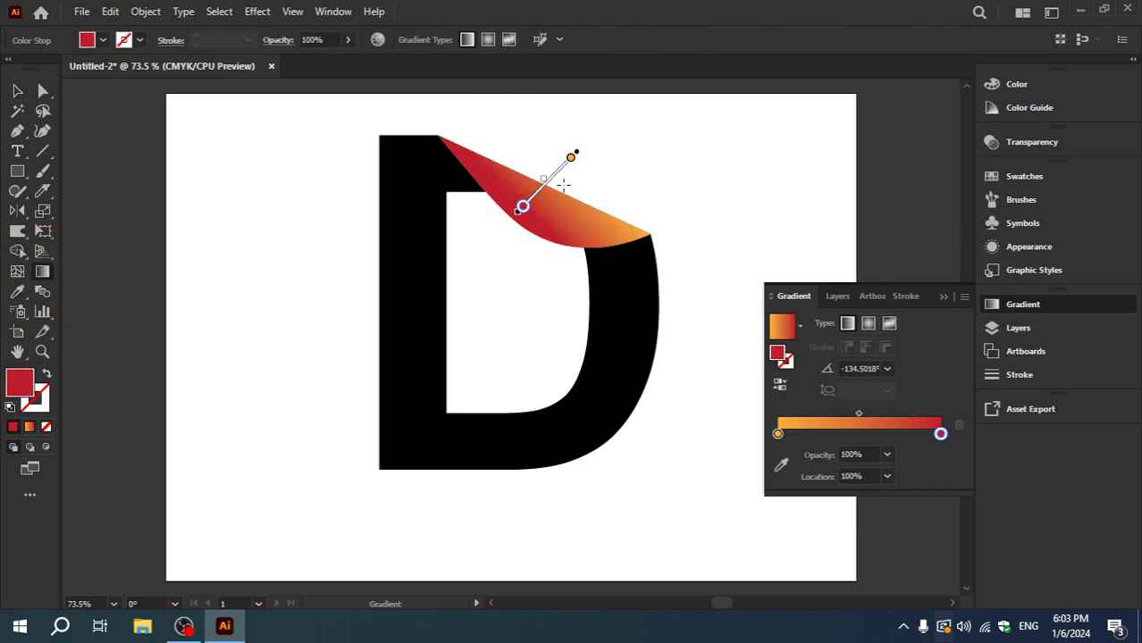
left_click_drag(553, 176, 506, 223)
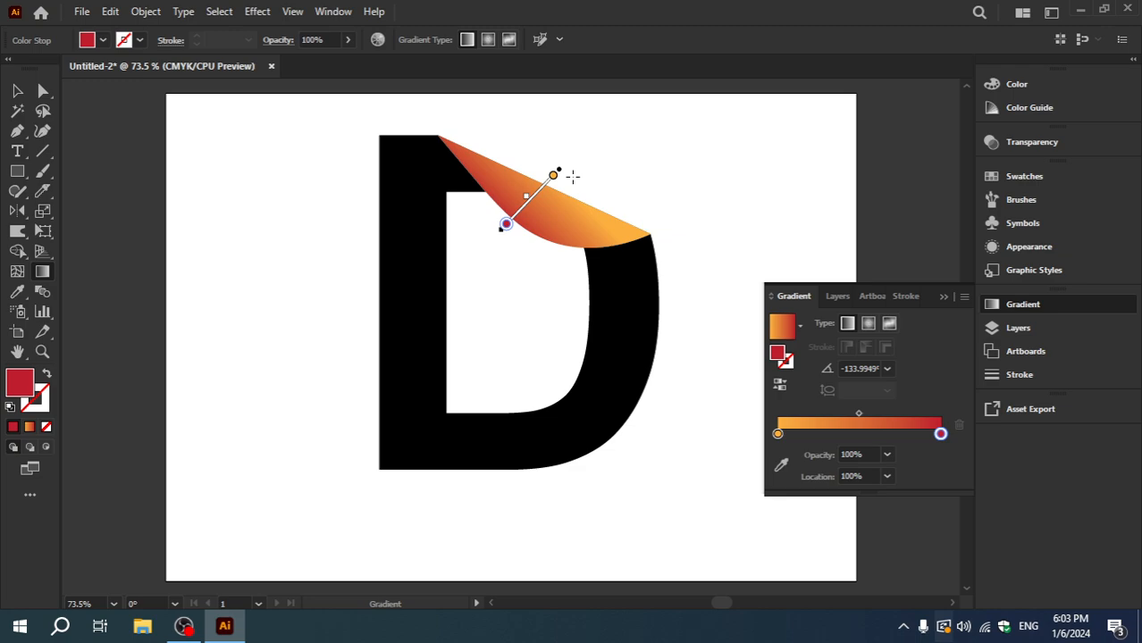
left_click(17, 91)
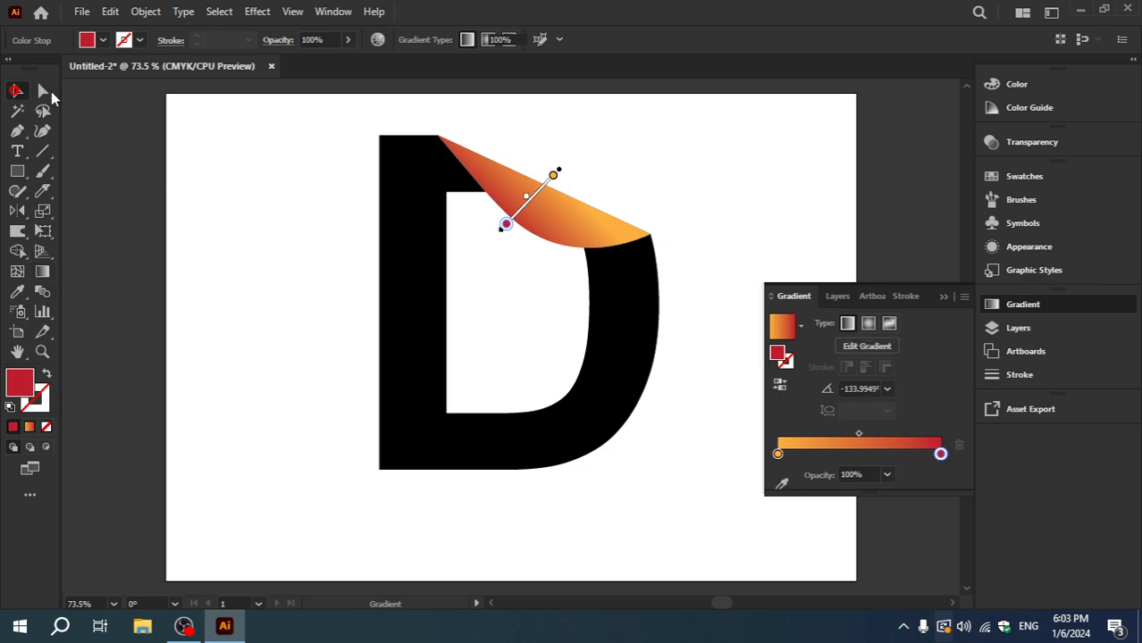
left_click(260, 230)
Step: Fill the black body of the D with the orange swatch C=0 M=50 Y=100 K=0
left_click(629, 345)
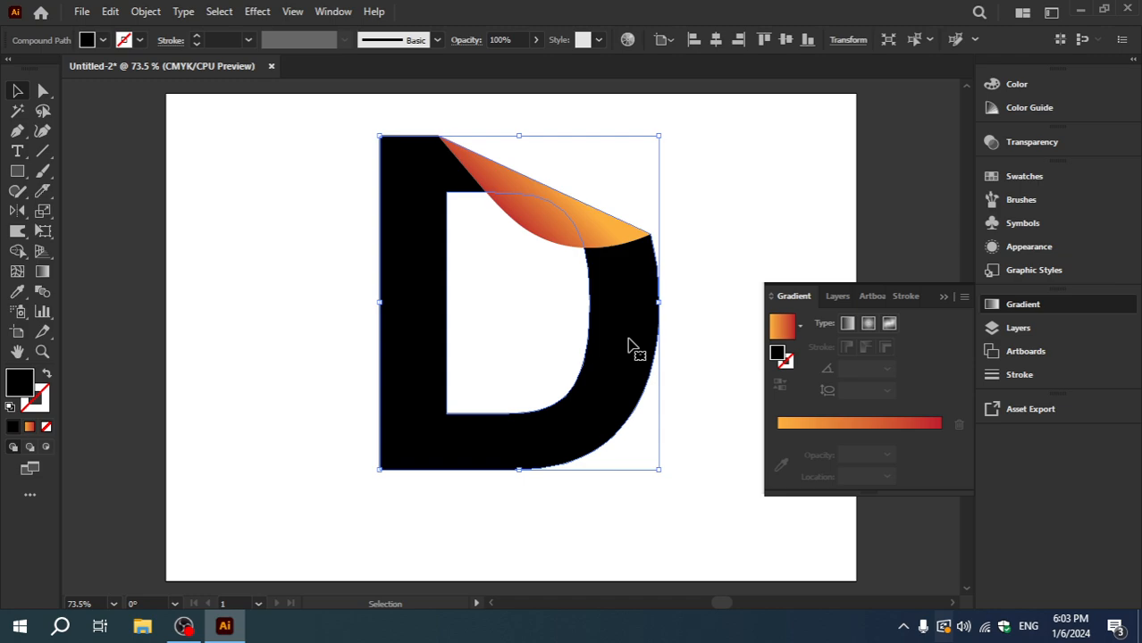
left_click(1010, 179)
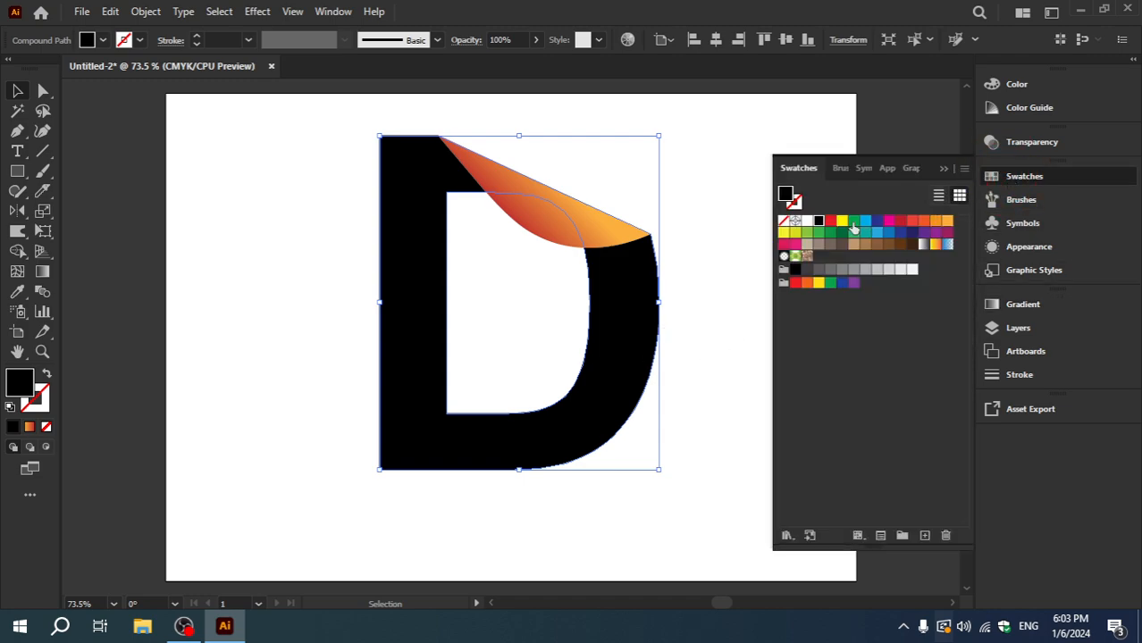
left_click(853, 223)
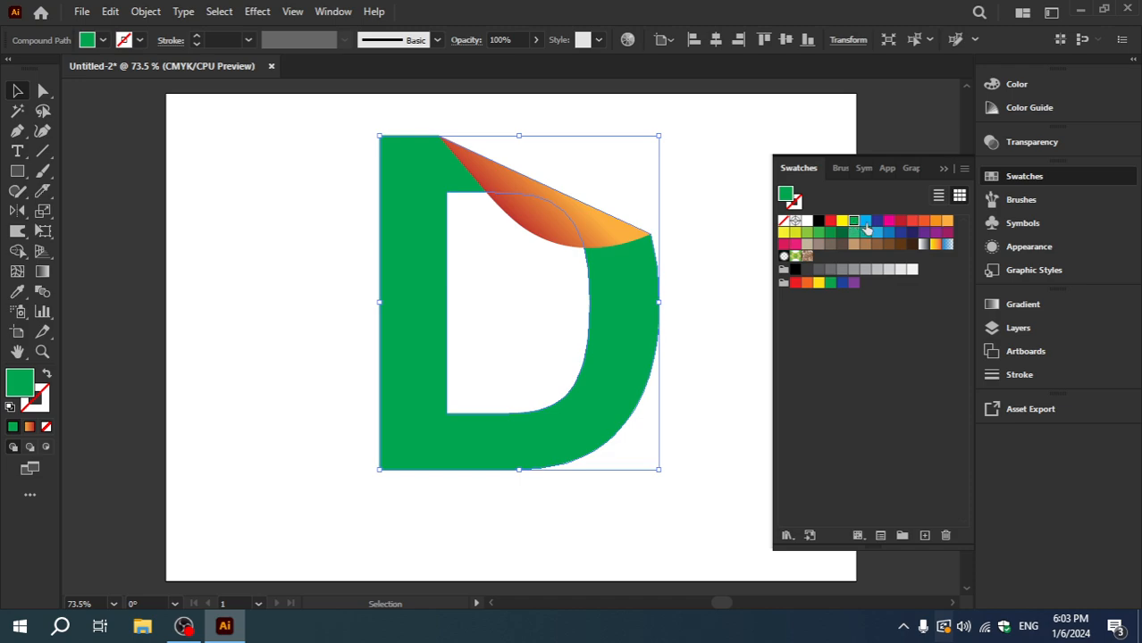
left_click(900, 223)
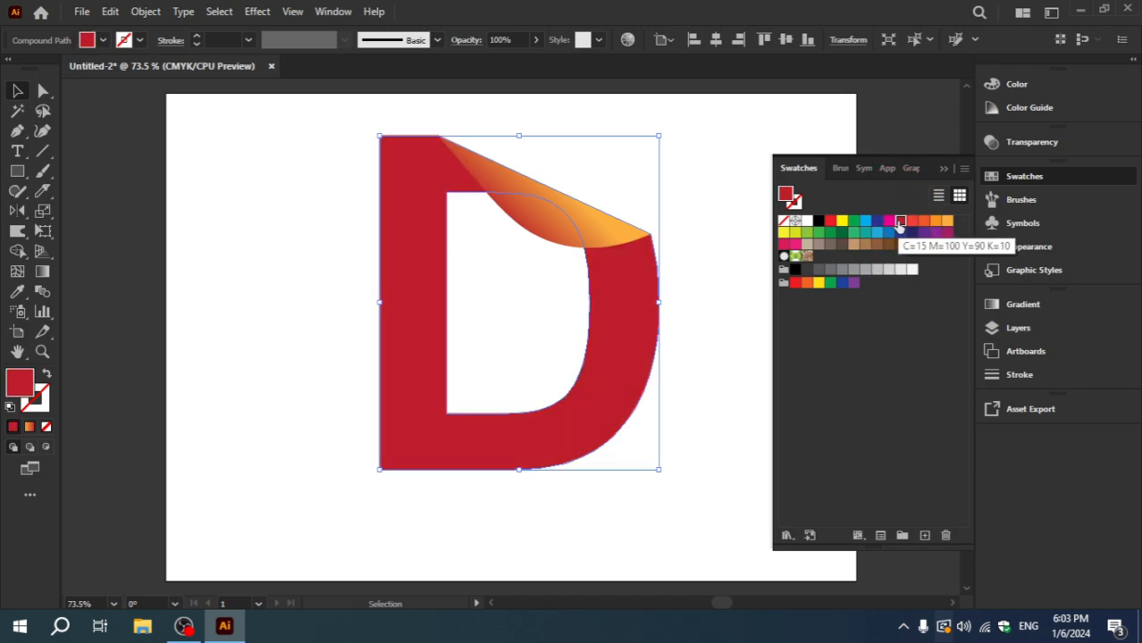
left_click(923, 221)
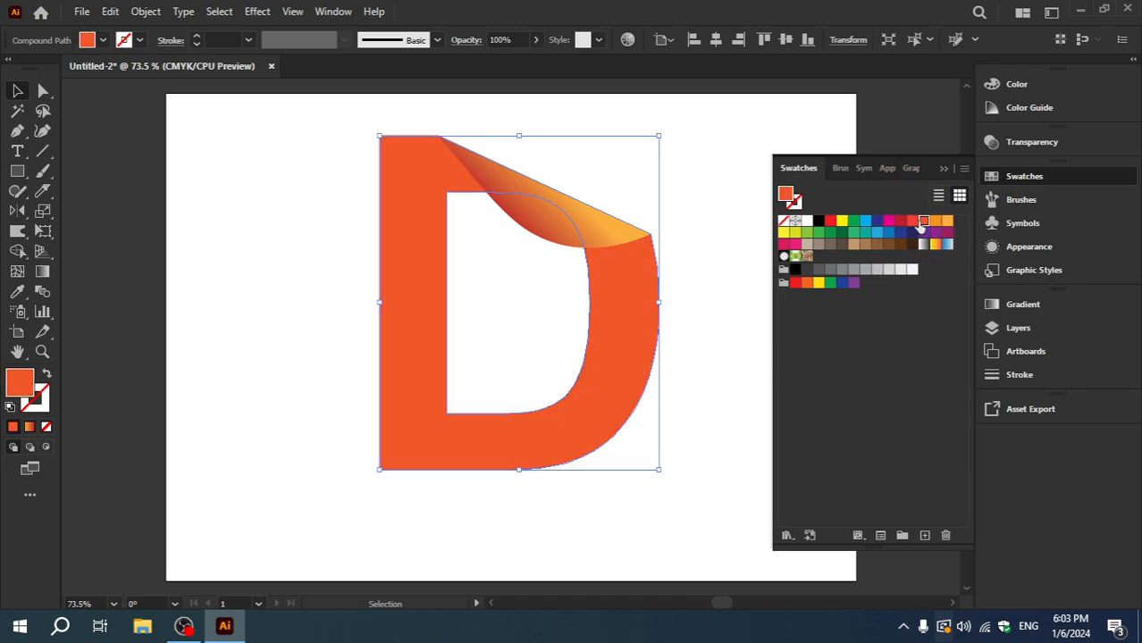
left_click(938, 223)
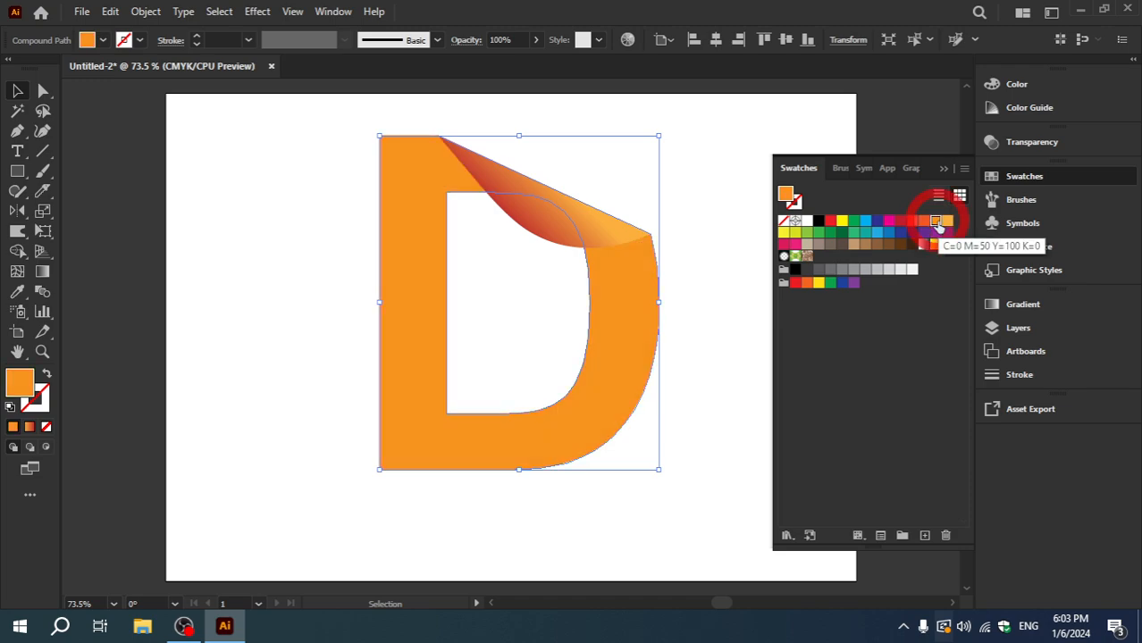
left_click(693, 268)
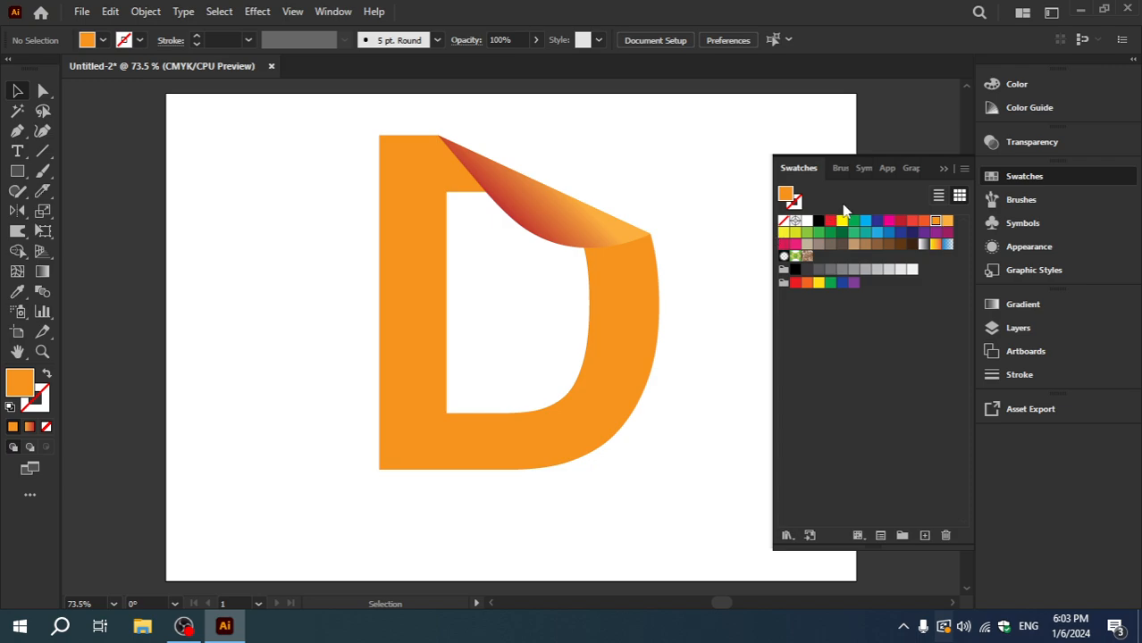
left_click(944, 168)
Step: Apply a Multiply drop shadow to the folded piece with 75% opacity, 0 px X offset, 8 px Y offset and 5 px blur
left_click(577, 226)
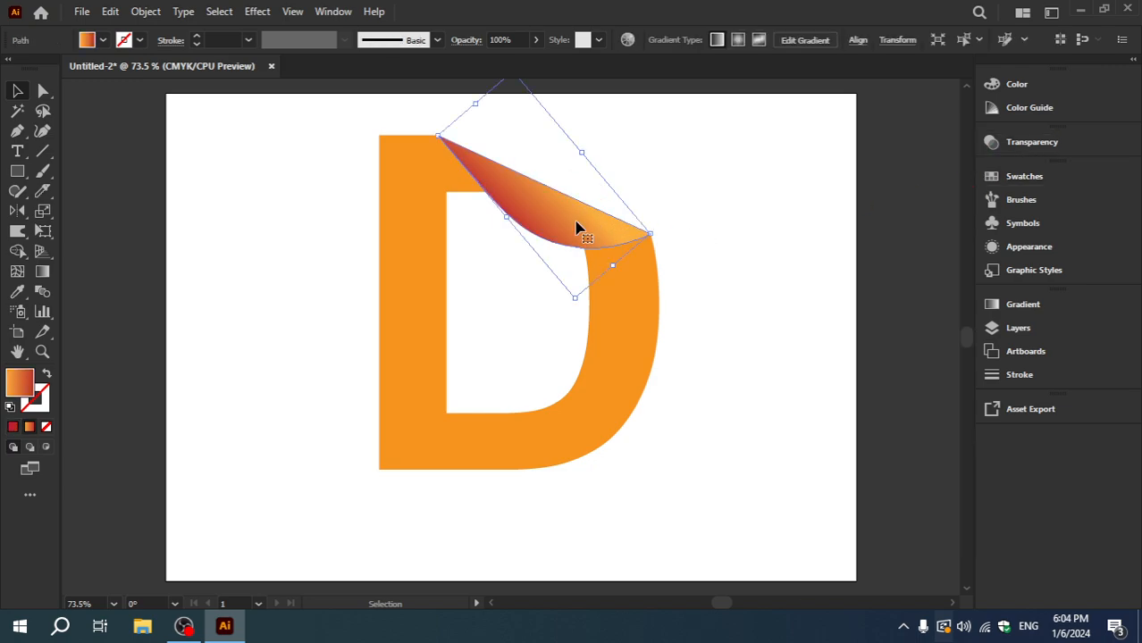
left_click(255, 12)
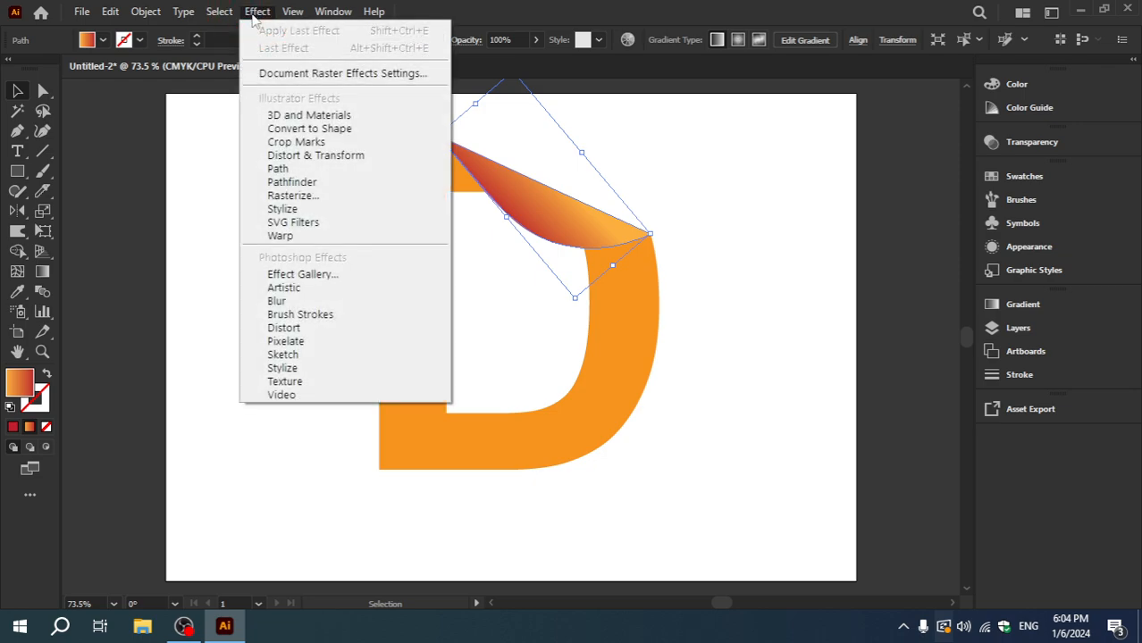
mouse_move(277, 210)
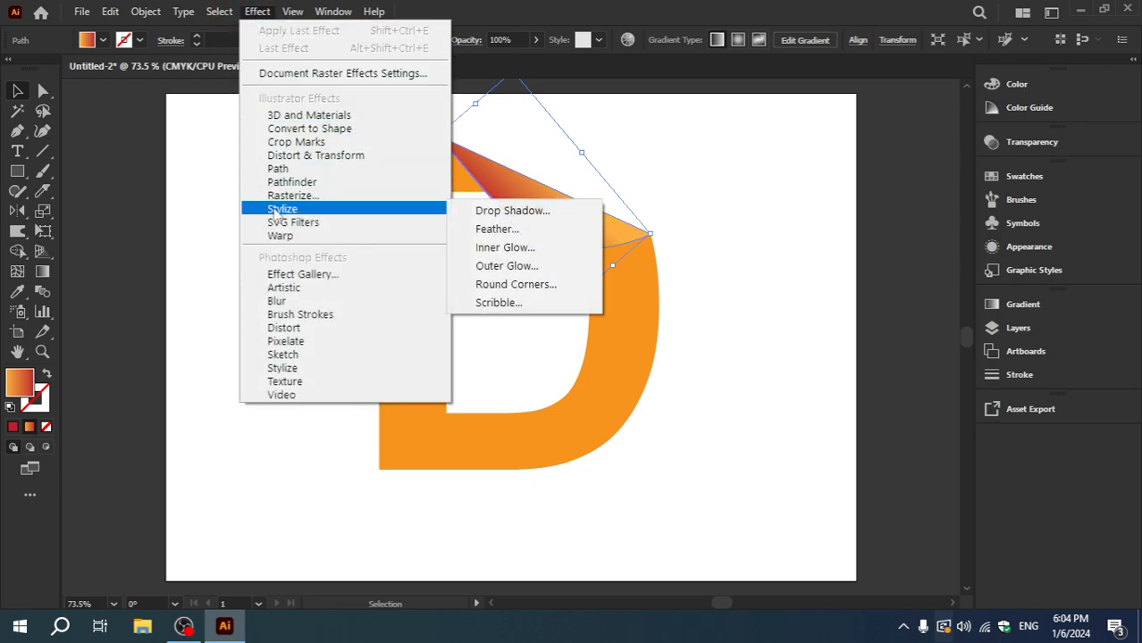
left_click(487, 212)
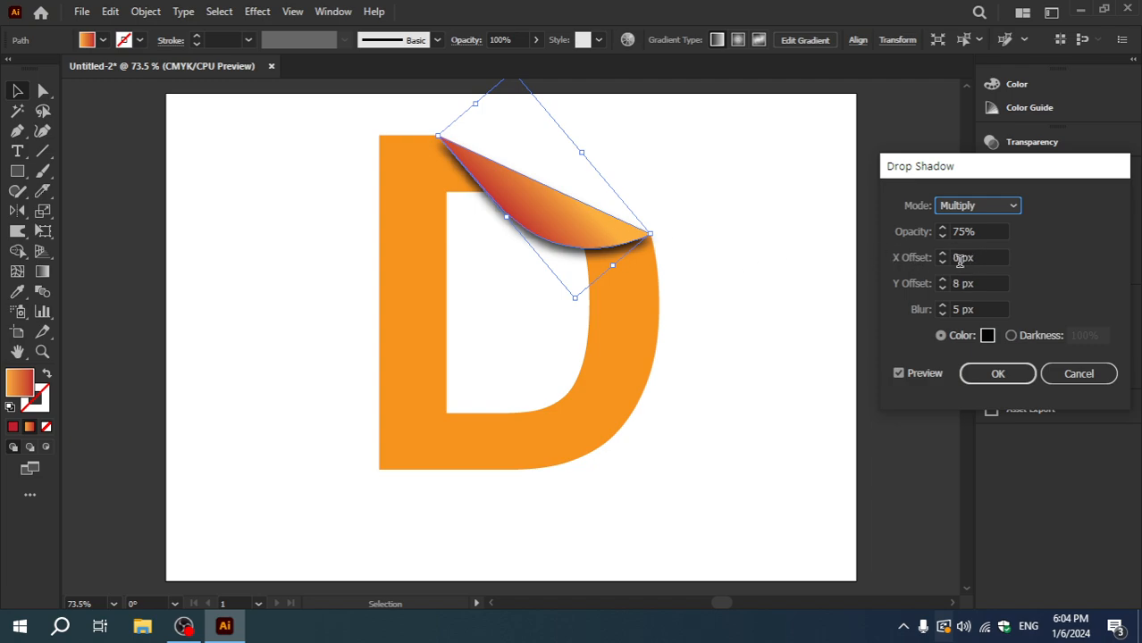
left_click_drag(985, 259, 920, 258)
left_click_drag(981, 282, 928, 283)
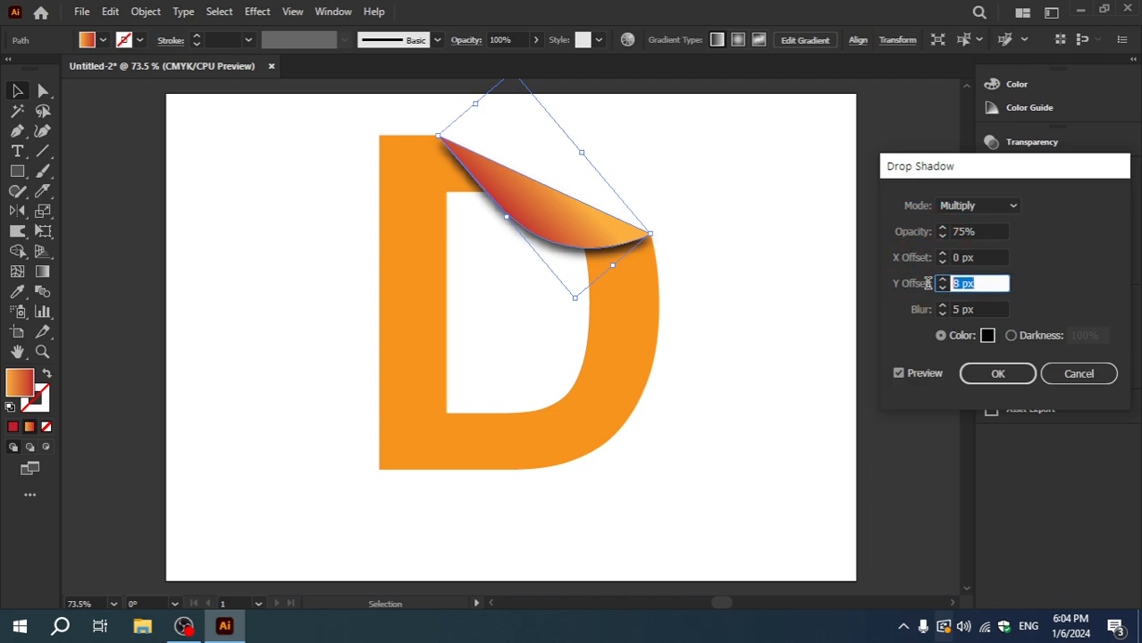
left_click(996, 284)
left_click(983, 377)
left_click(989, 378)
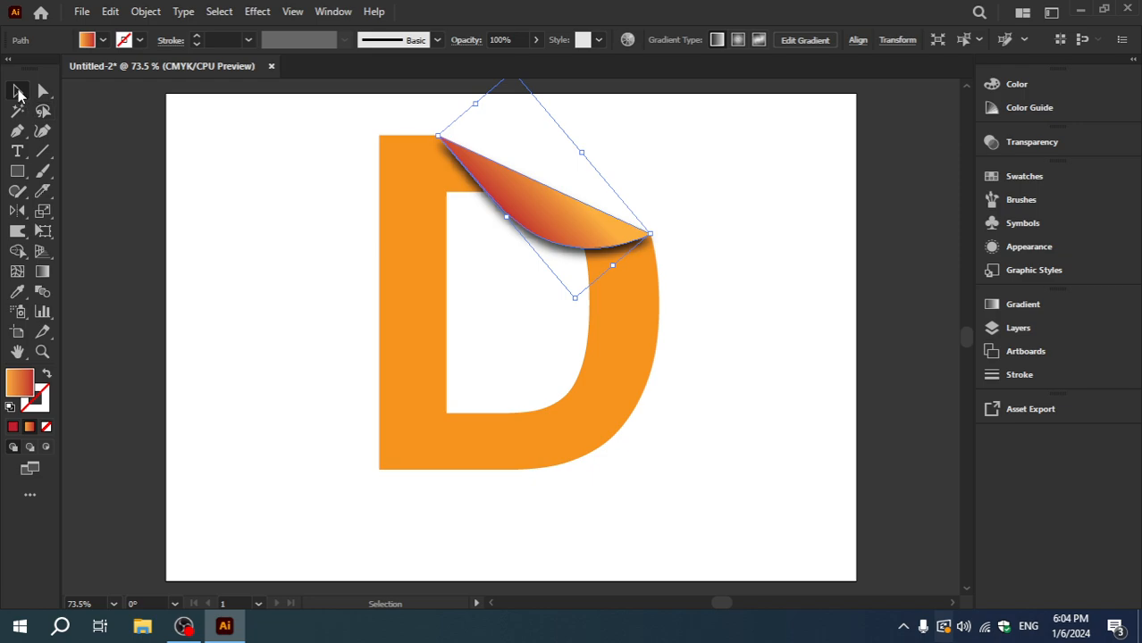
left_click(17, 90)
left_click(256, 218)
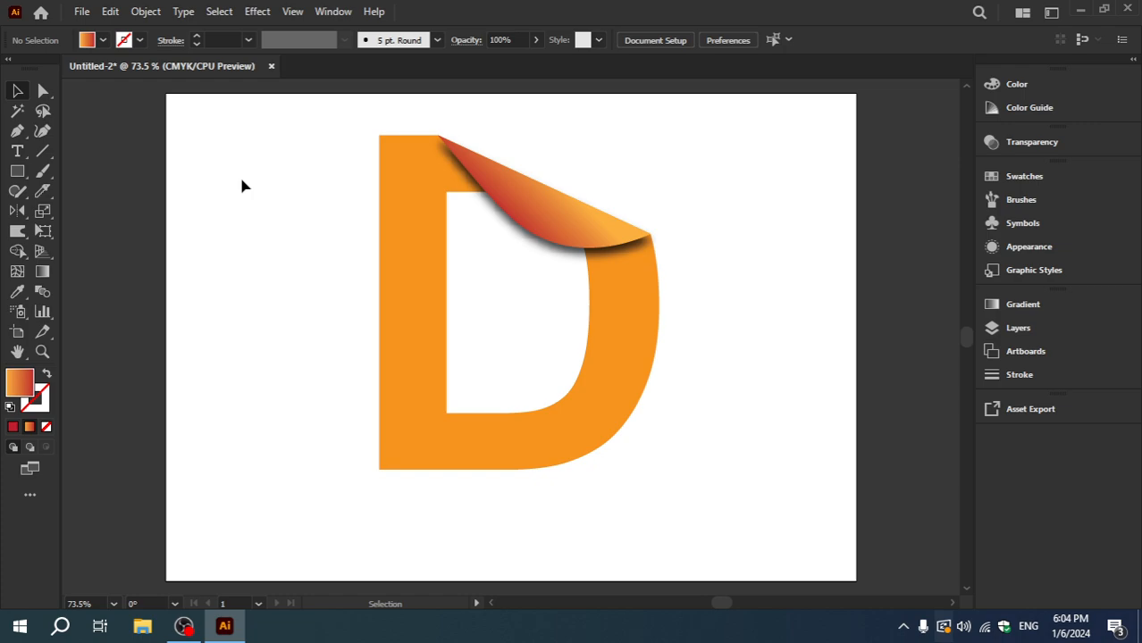
Step: Redraw the folded piece's gradient as a shorter diagonal from the fold line to its curved lower-left edge, and deselect it
left_click(569, 219)
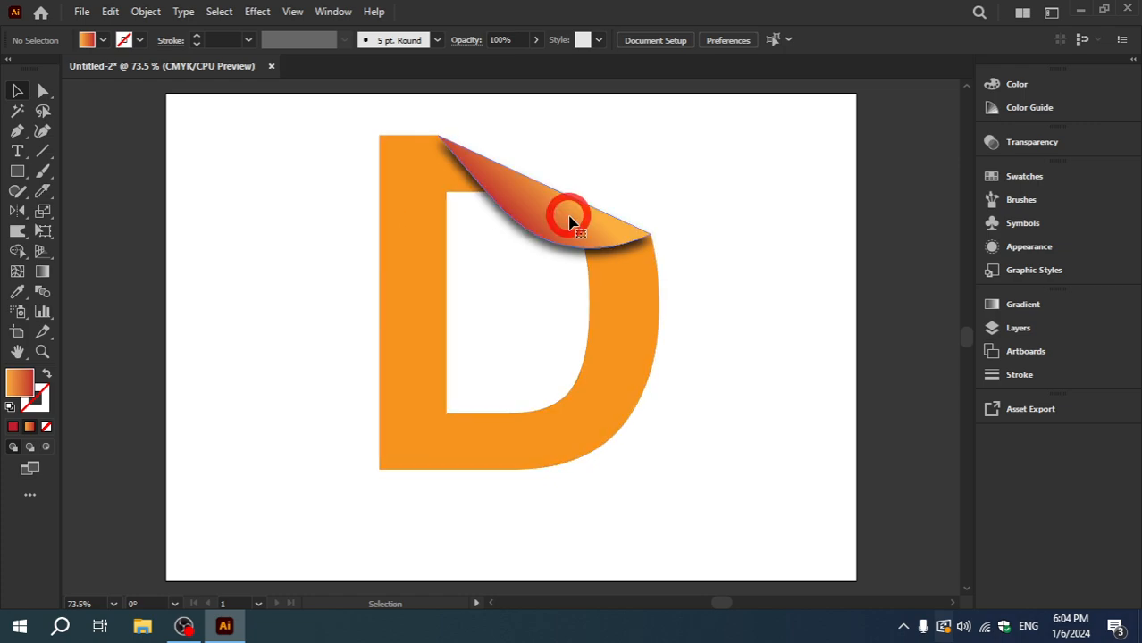
left_click(42, 271)
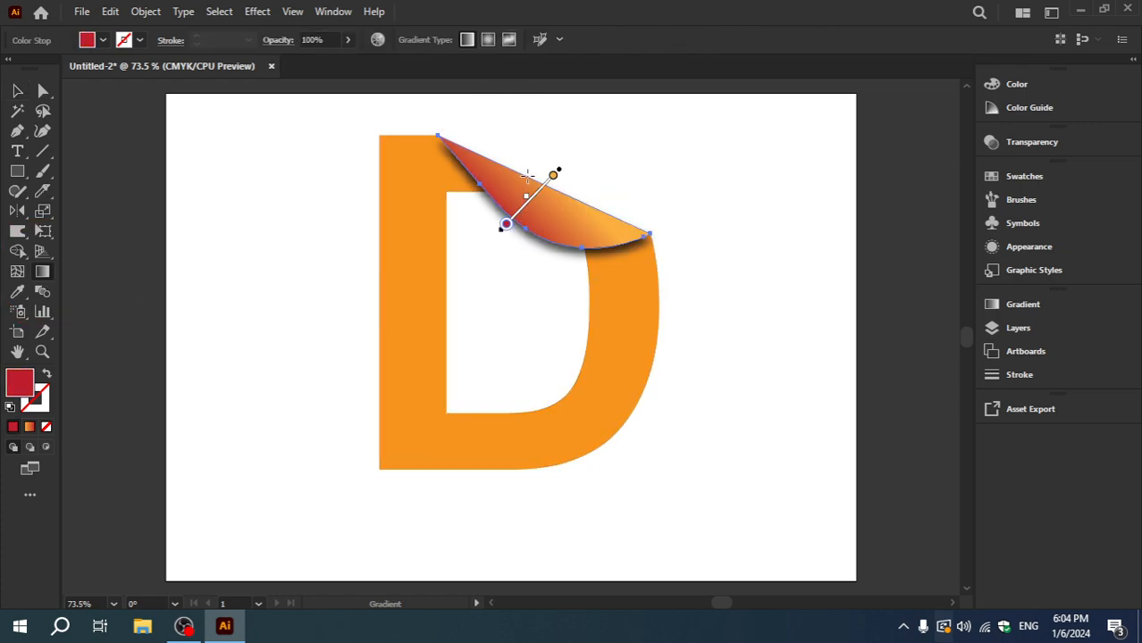
left_click_drag(529, 171, 491, 203)
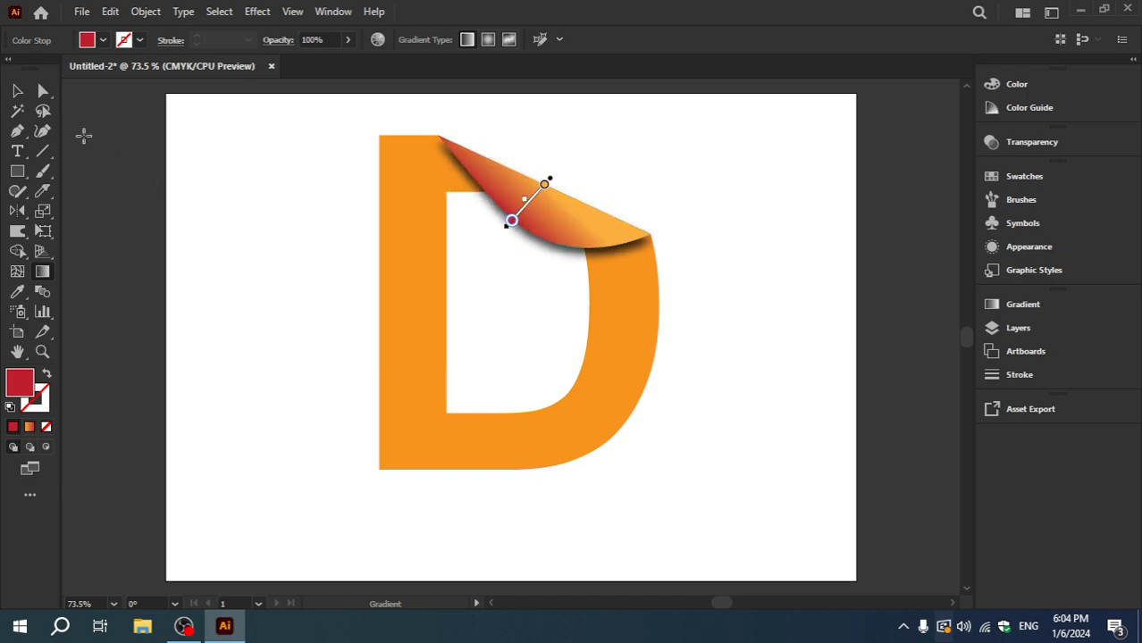
left_click(20, 92)
left_click(213, 197)
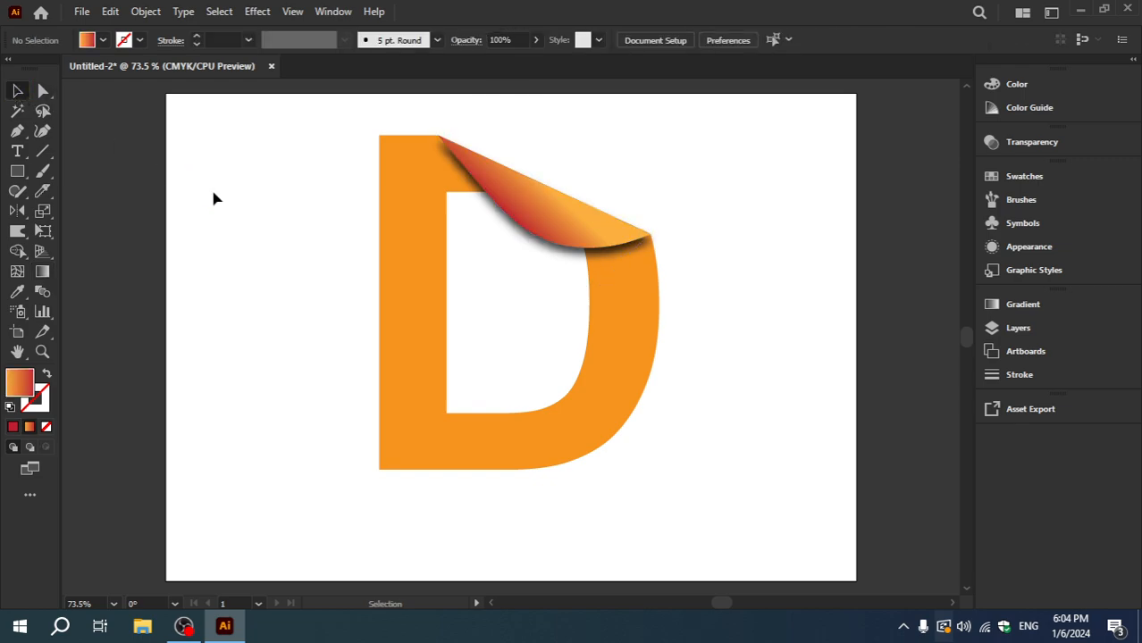